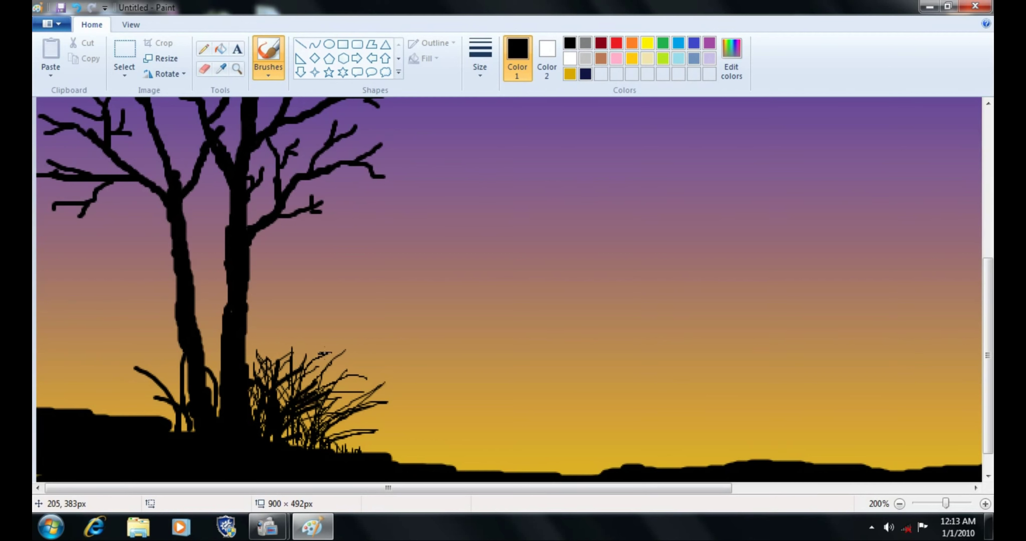
Draw thin black stalks, several tipped with seed heads, rising from the grass clump on the right side of the tree trunks
drag(342, 401, 381, 360)
drag(337, 427, 333, 332)
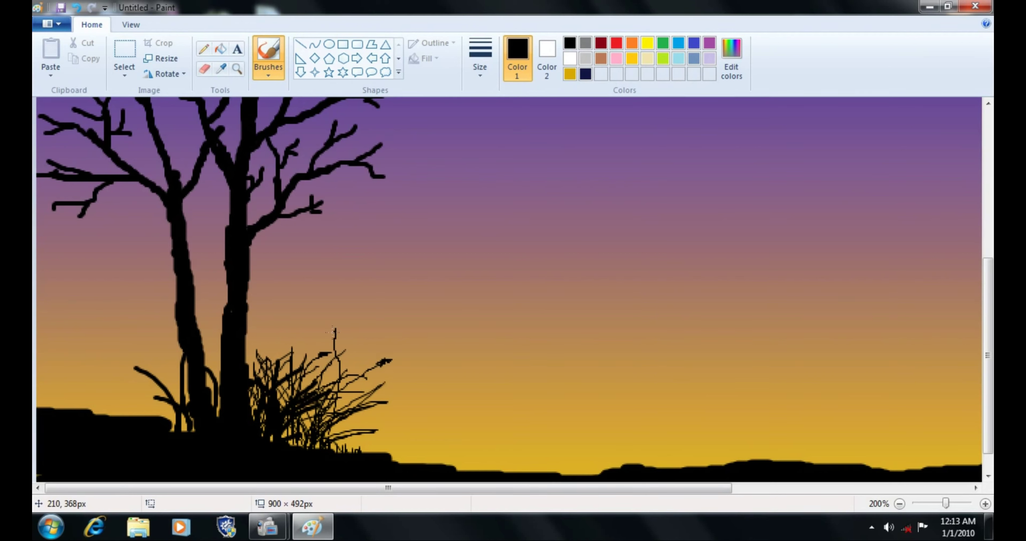
drag(344, 383, 373, 326)
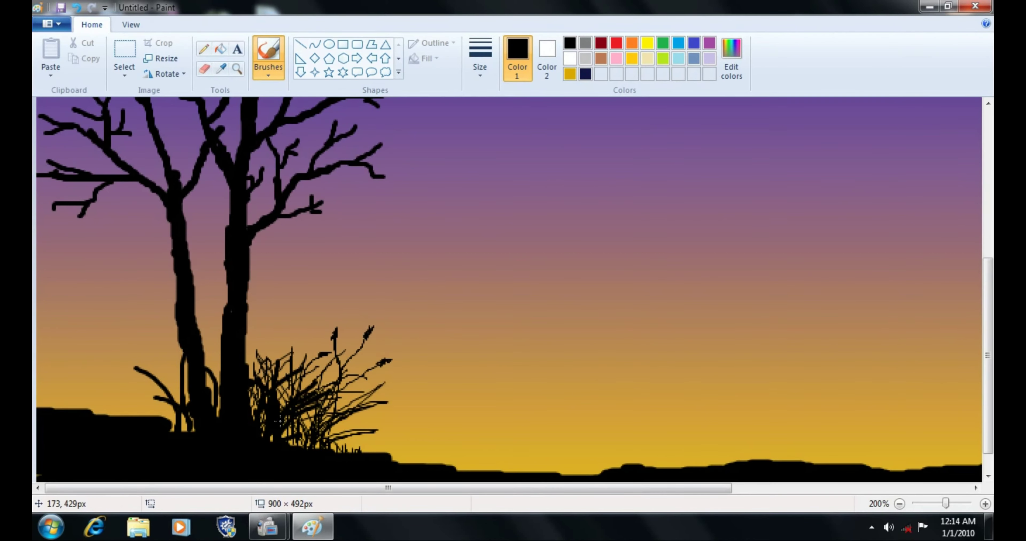
drag(281, 421, 285, 327)
drag(278, 382, 321, 331)
drag(294, 360, 265, 326)
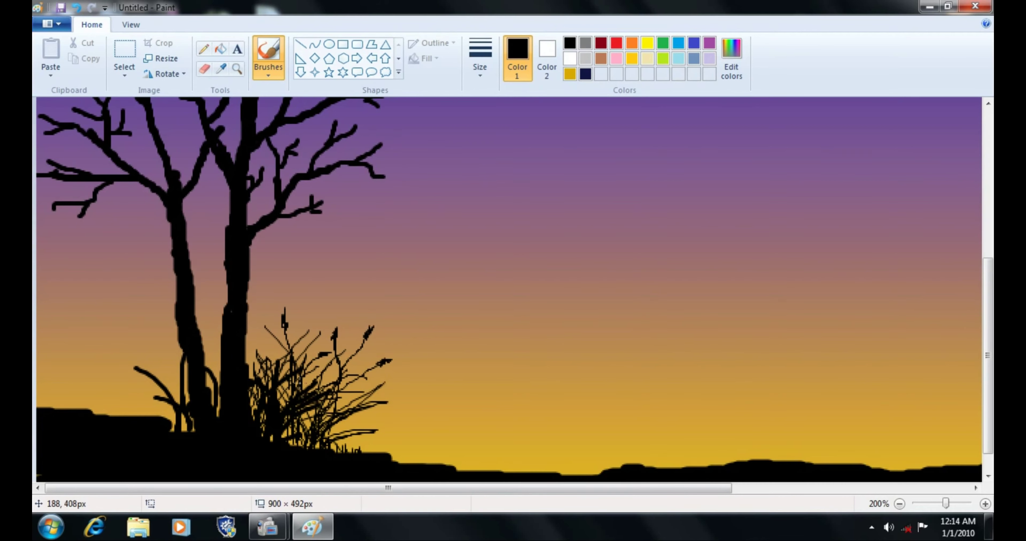
Draw thin black grass blades and seed-headed stalks around the left trunk's base, with short tufts along the ground
mouse_move(150, 418)
mouse_down()
mouse_move(118, 362)
mouse_move(125, 343)
mouse_up()
drag(168, 418, 167, 351)
drag(180, 401, 147, 338)
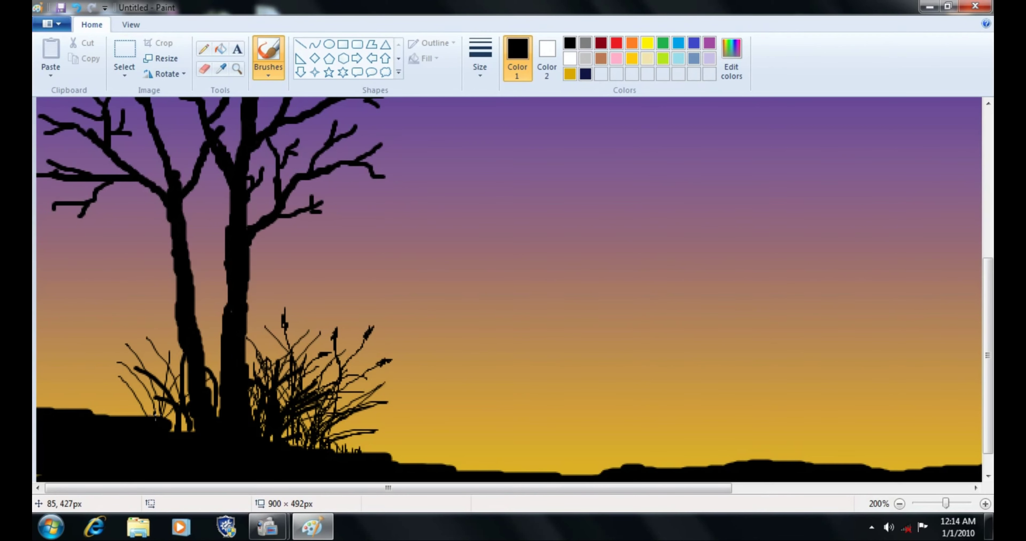
mouse_move(155, 414)
mouse_down()
mouse_move(117, 309)
mouse_move(104, 366)
mouse_move(145, 344)
mouse_move(104, 393)
mouse_move(92, 346)
mouse_up()
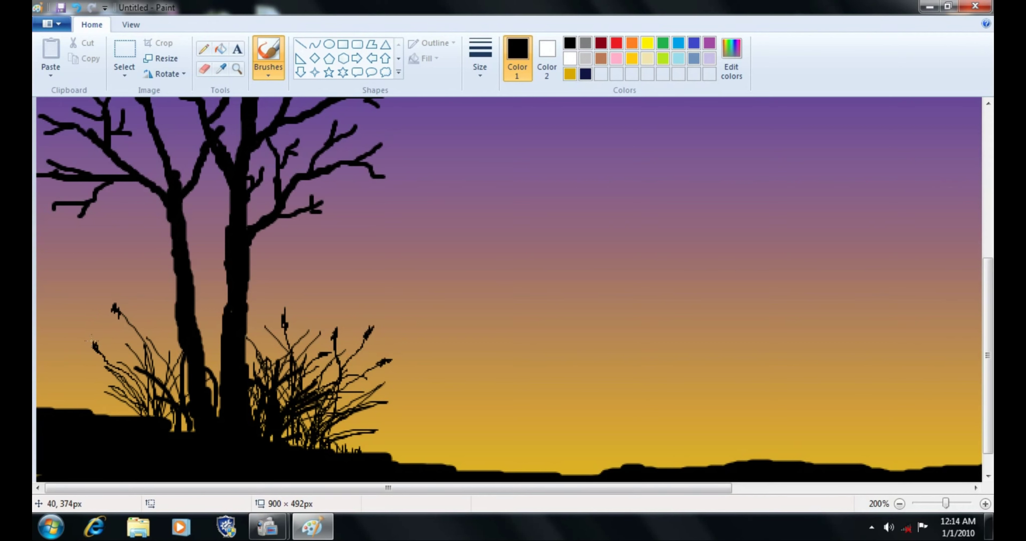
mouse_move(160, 384)
mouse_down()
mouse_move(157, 314)
mouse_move(212, 388)
mouse_up()
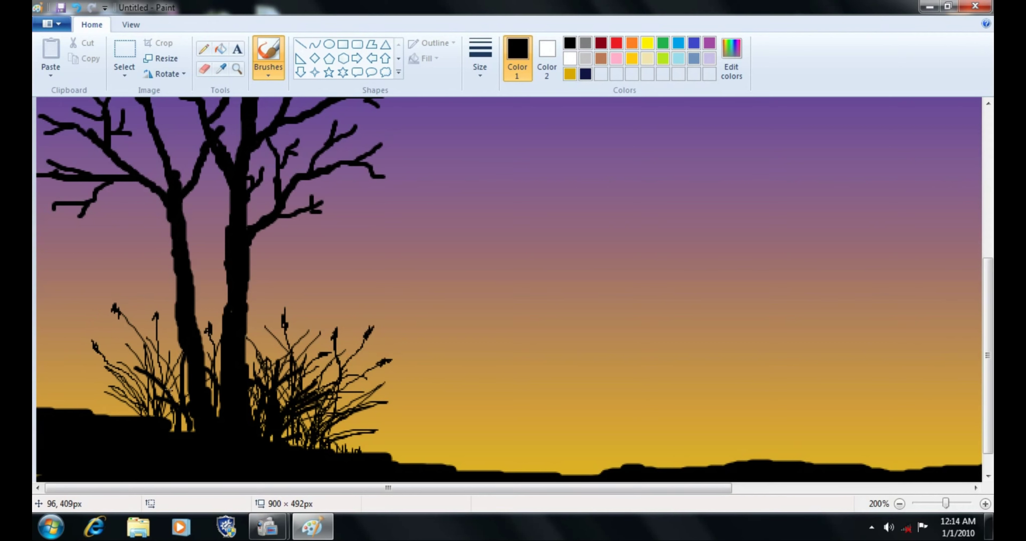
drag(112, 376, 138, 417)
drag(100, 385, 142, 413)
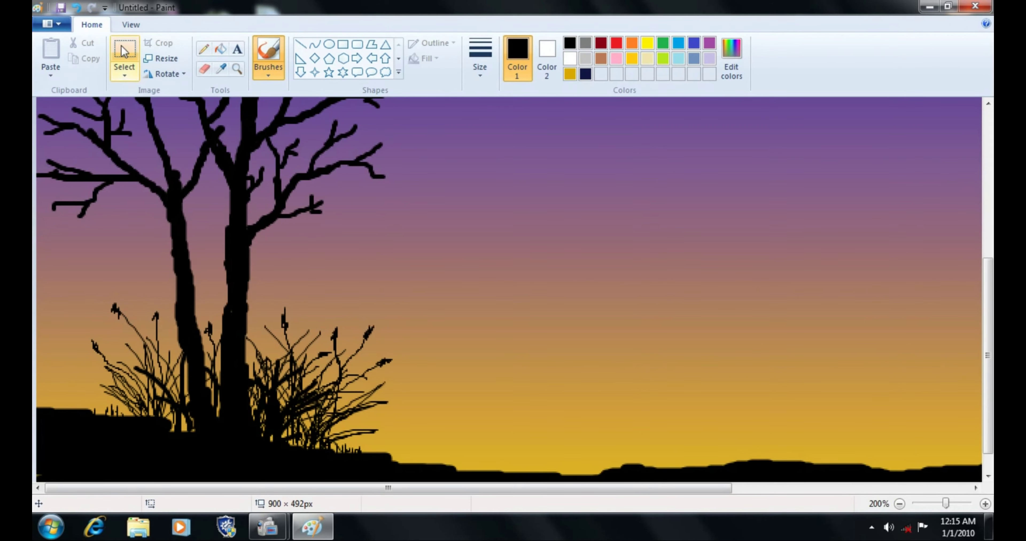
Draw fine black twigs at the ends of the upper branches of both trees, working at 200% zoom
click(130, 24)
click(81, 46)
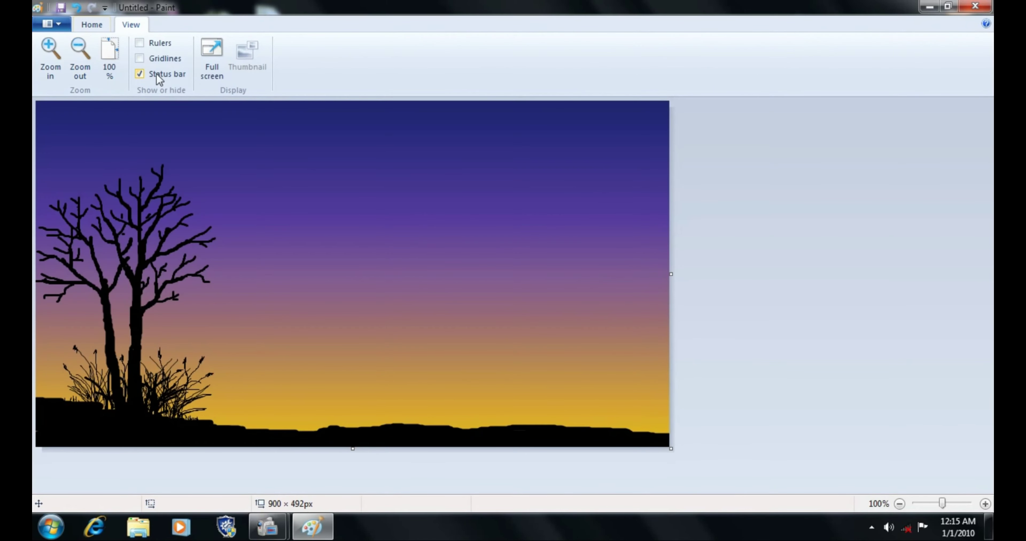
click(92, 24)
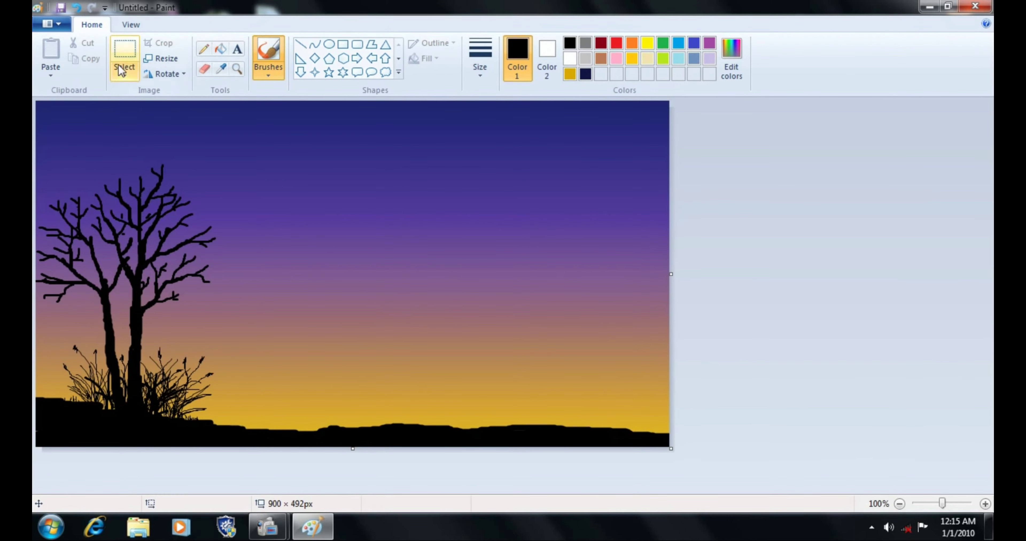
click(131, 25)
click(51, 56)
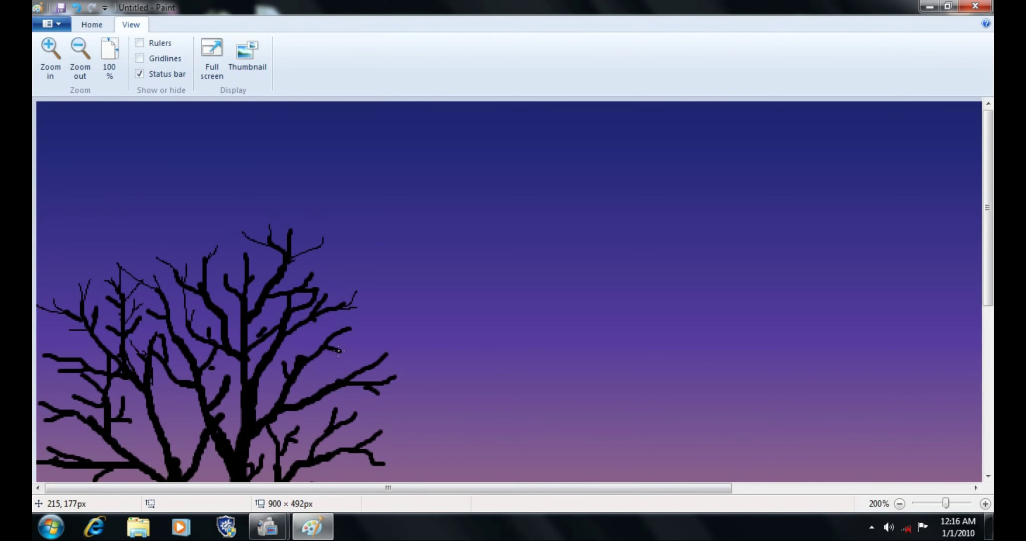
drag(342, 355, 359, 369)
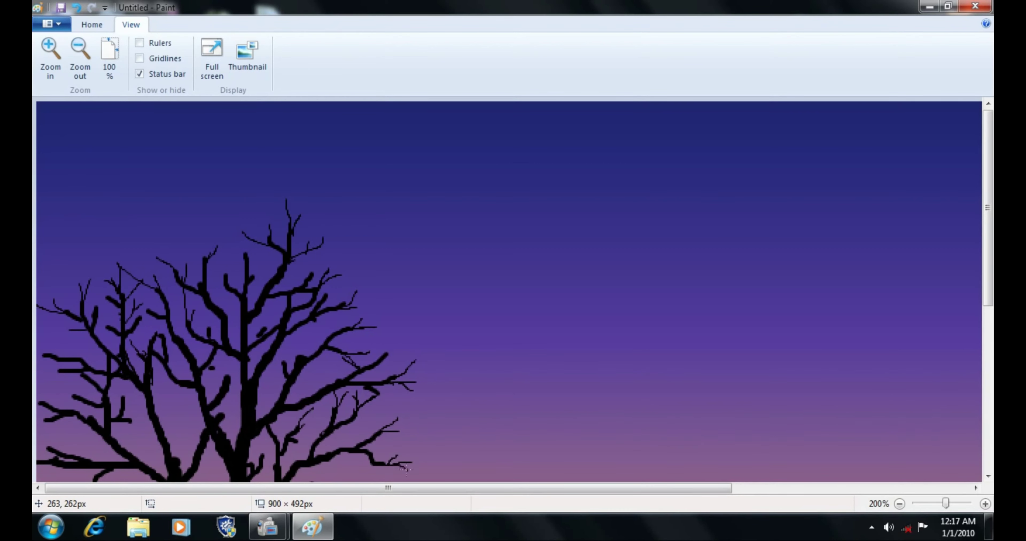
drag(78, 357, 37, 330)
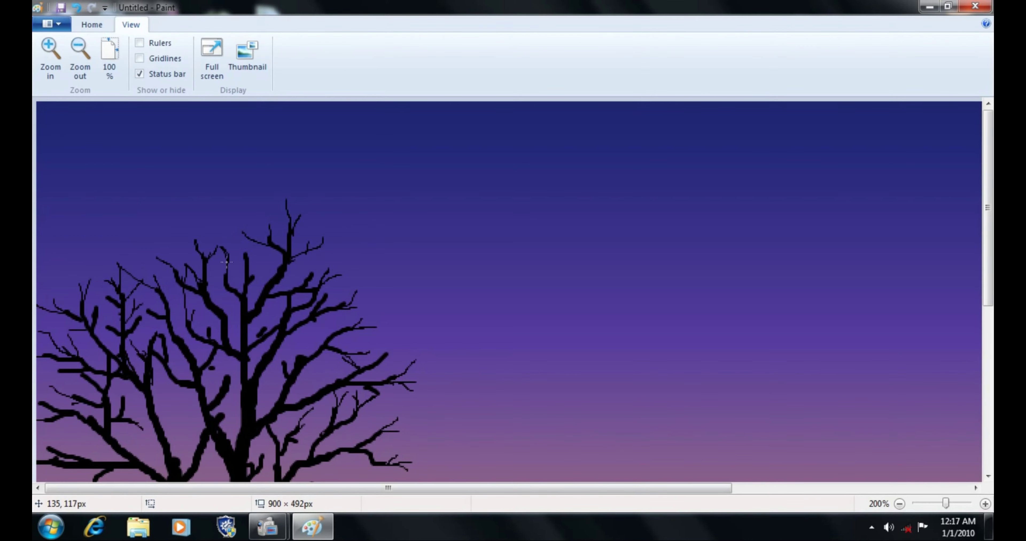
mouse_move(235, 274)
mouse_down()
mouse_move(243, 230)
mouse_move(247, 274)
mouse_up()
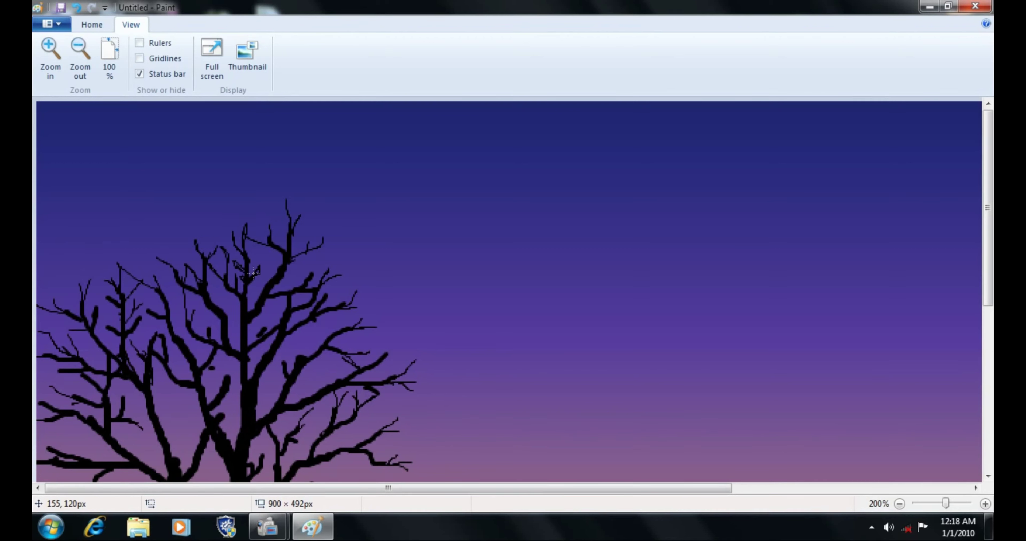
drag(181, 279, 186, 248)
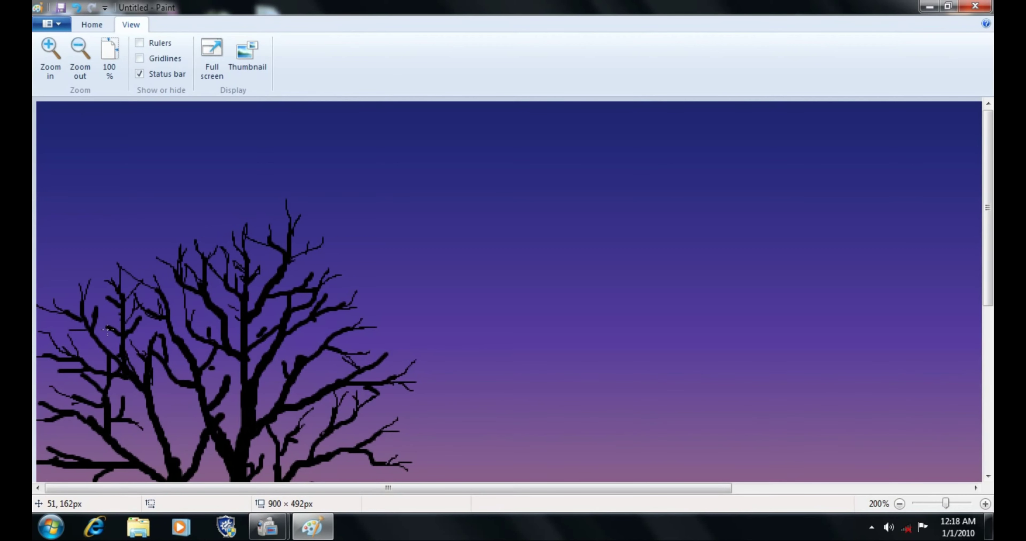
drag(121, 312, 99, 319)
Add more fine twigs to the inner branches, treetops and right-hand branches to thicken both bare crowns
scroll(337, 376, down, 3)
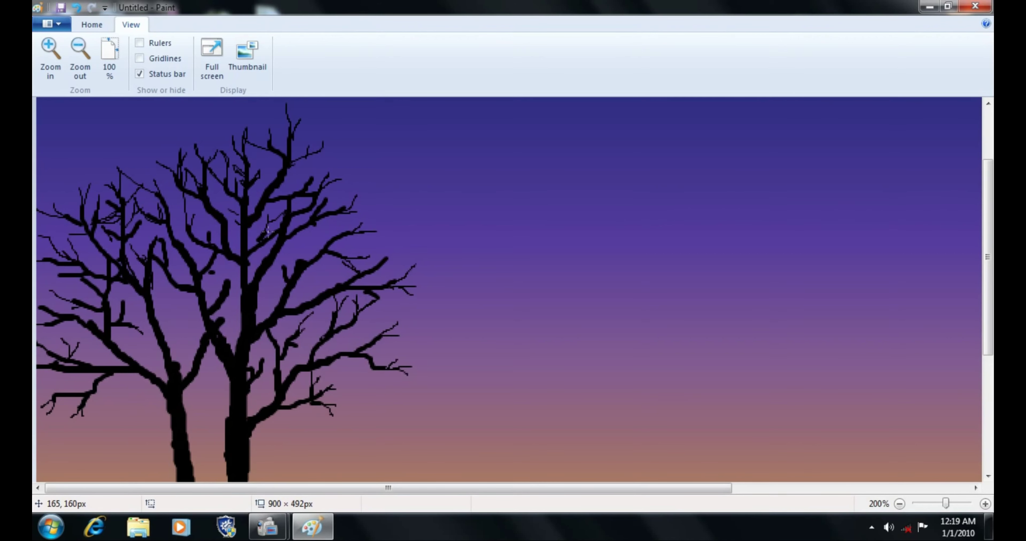
drag(232, 260, 211, 266)
drag(239, 263, 223, 275)
mouse_move(176, 172)
mouse_down()
mouse_move(159, 137)
mouse_move(169, 148)
mouse_up()
drag(147, 196, 144, 163)
drag(227, 175, 209, 134)
drag(238, 172, 251, 111)
drag(312, 179, 346, 161)
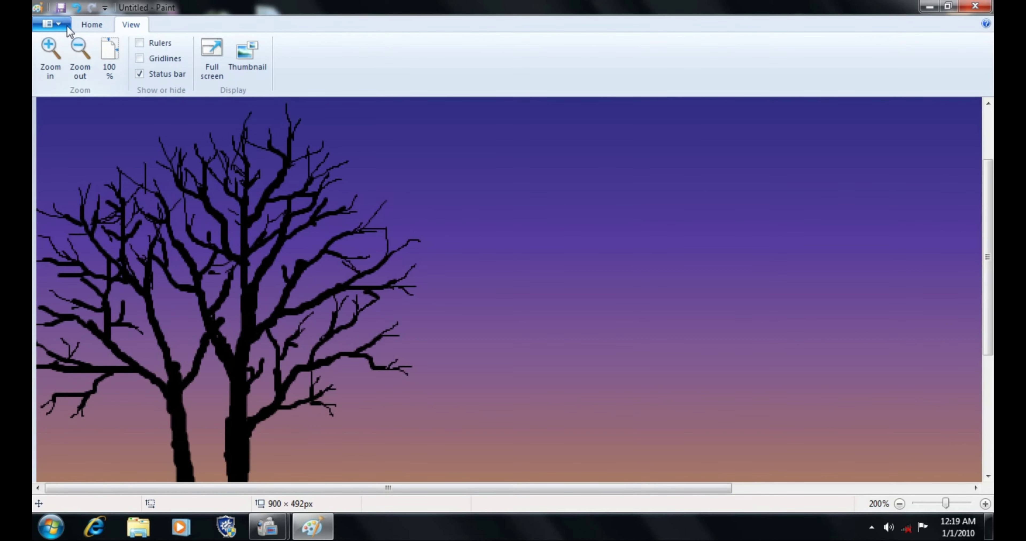
Spray black foliage over both tree crowns with the Airbrush at its largest size, viewing the picture at 100%
click(79, 56)
click(91, 24)
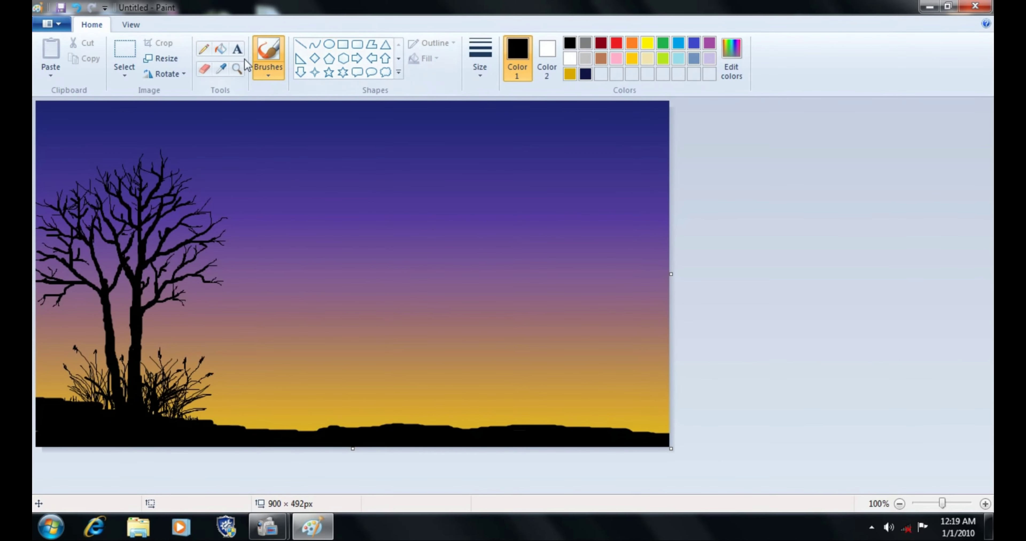
click(268, 72)
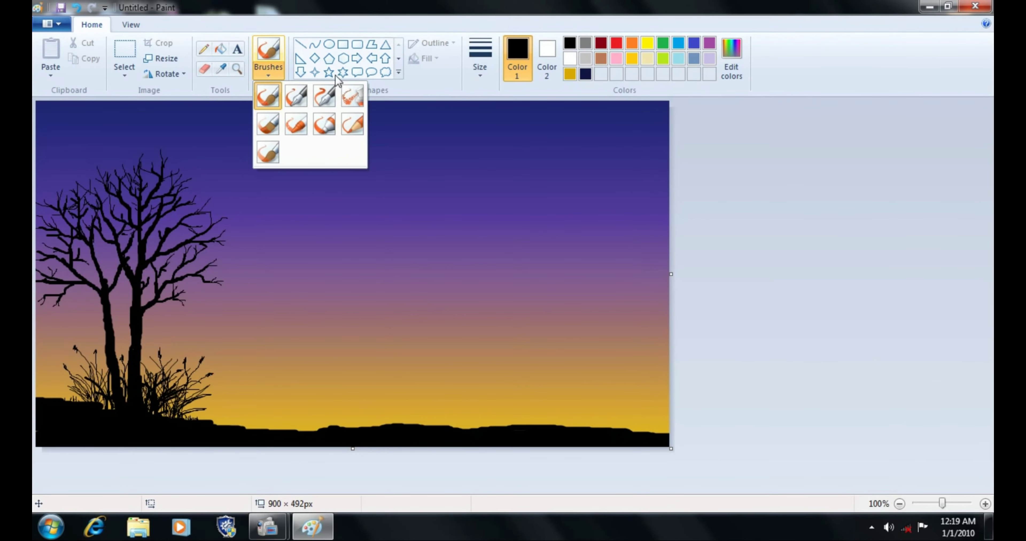
click(352, 95)
click(483, 72)
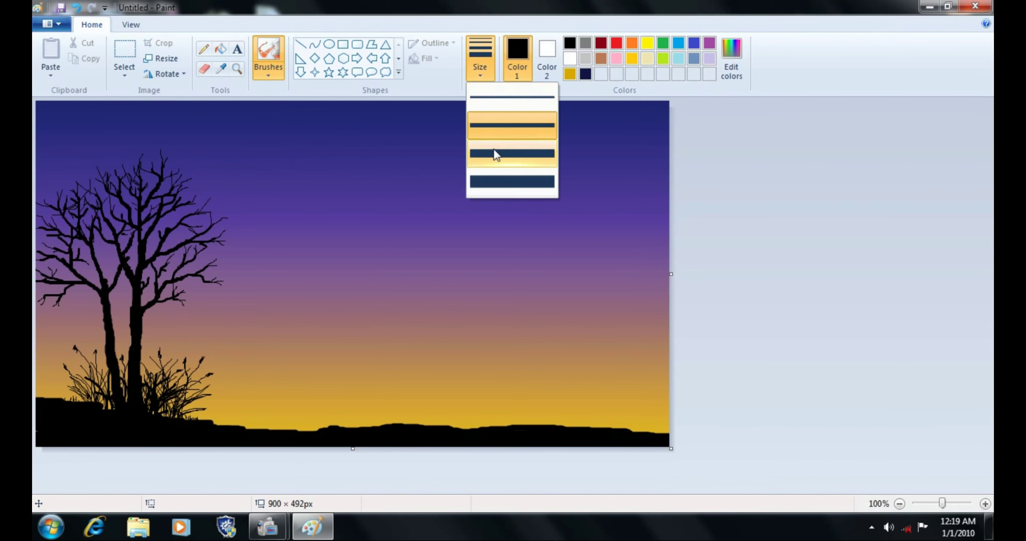
click(494, 182)
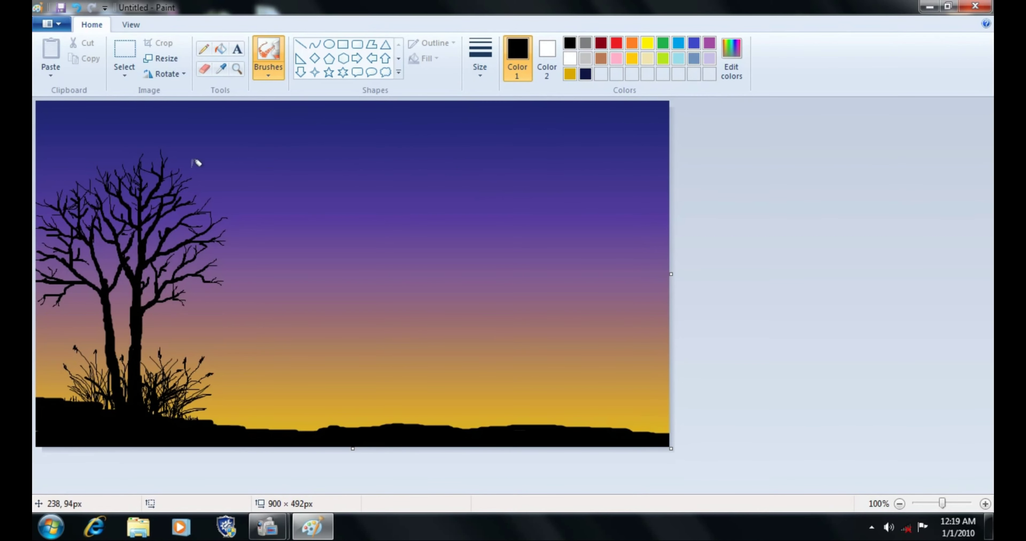
mouse_move(138, 165)
mouse_down()
mouse_move(151, 159)
mouse_move(127, 170)
mouse_move(147, 165)
mouse_move(130, 190)
mouse_up()
mouse_move(179, 290)
mouse_down()
mouse_move(200, 293)
mouse_move(182, 286)
mouse_move(207, 275)
mouse_move(222, 282)
mouse_move(218, 267)
mouse_move(231, 277)
mouse_move(215, 261)
mouse_move(205, 273)
mouse_move(246, 234)
mouse_move(242, 283)
mouse_move(215, 235)
mouse_move(240, 235)
mouse_move(214, 218)
mouse_move(208, 233)
mouse_move(195, 210)
mouse_move(231, 201)
mouse_move(213, 193)
mouse_move(190, 208)
mouse_move(172, 190)
mouse_move(173, 175)
mouse_move(182, 190)
mouse_move(201, 172)
mouse_move(173, 172)
mouse_move(212, 163)
mouse_move(230, 175)
mouse_move(170, 174)
mouse_move(157, 139)
mouse_move(169, 139)
mouse_move(170, 118)
mouse_move(176, 155)
mouse_move(107, 177)
mouse_move(95, 169)
mouse_move(104, 137)
mouse_move(87, 157)
mouse_move(109, 155)
mouse_move(79, 200)
mouse_move(73, 165)
mouse_move(139, 118)
mouse_move(129, 150)
mouse_move(69, 221)
mouse_move(40, 227)
mouse_move(54, 187)
mouse_move(72, 281)
mouse_move(52, 299)
mouse_move(42, 293)
mouse_move(46, 268)
mouse_move(76, 259)
mouse_move(54, 245)
mouse_move(98, 219)
mouse_move(162, 239)
mouse_move(158, 217)
mouse_move(163, 247)
mouse_move(150, 282)
mouse_move(119, 264)
mouse_up()
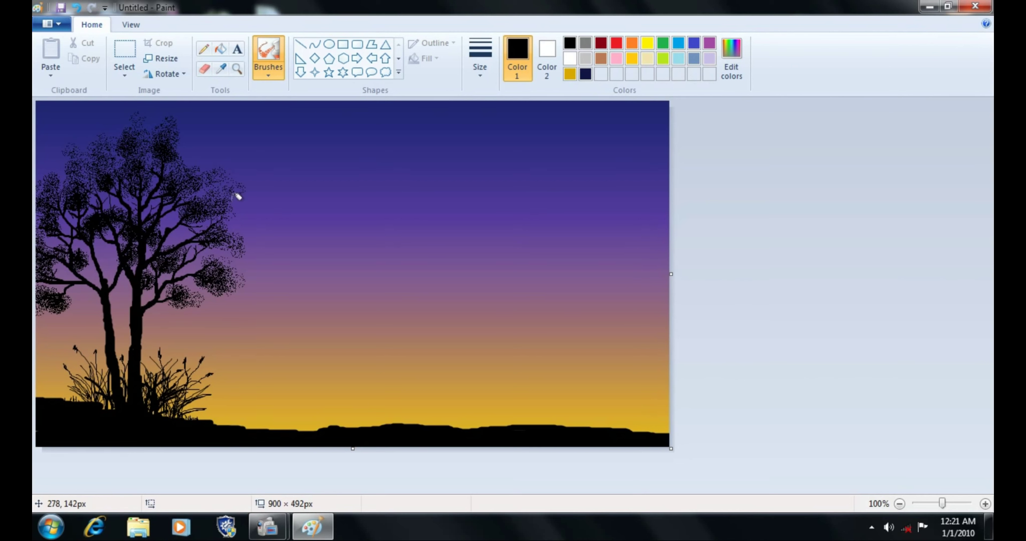
mouse_move(248, 240)
mouse_down()
mouse_move(220, 256)
mouse_move(237, 289)
mouse_move(250, 288)
mouse_move(228, 289)
mouse_move(205, 253)
mouse_up()
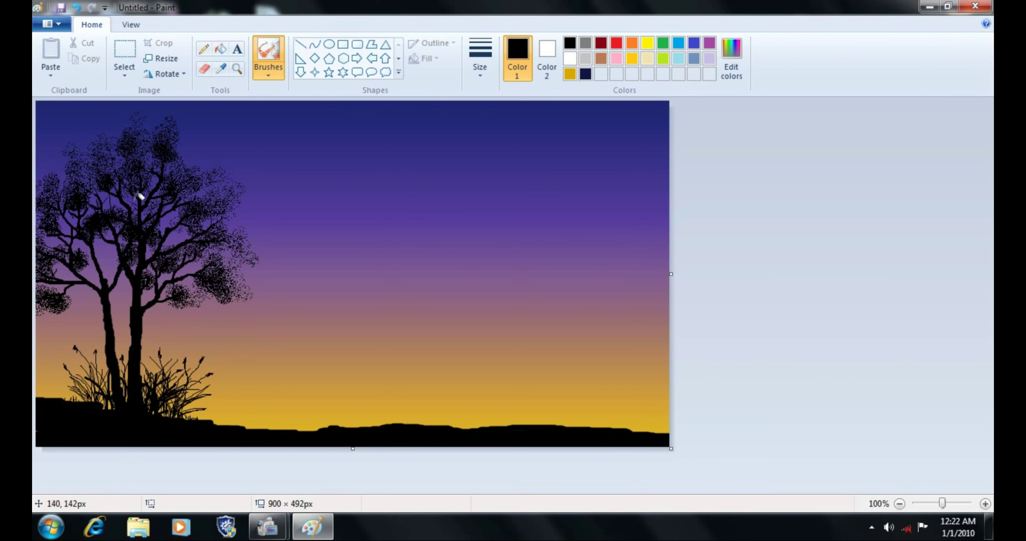
mouse_move(132, 147)
mouse_down()
mouse_move(69, 156)
mouse_move(105, 119)
mouse_move(220, 156)
mouse_move(194, 151)
mouse_move(213, 165)
mouse_move(211, 147)
mouse_move(227, 142)
mouse_move(259, 202)
mouse_up()
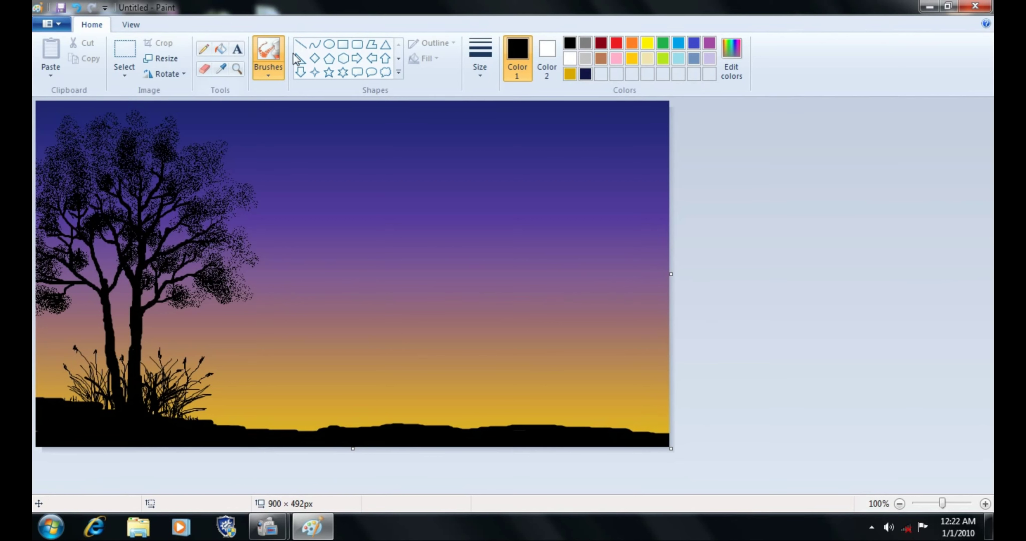
Enlarge the canvas to about 1351 × 566 px and draw an indigo ellipse outline in the blank area beside the picture
click(329, 44)
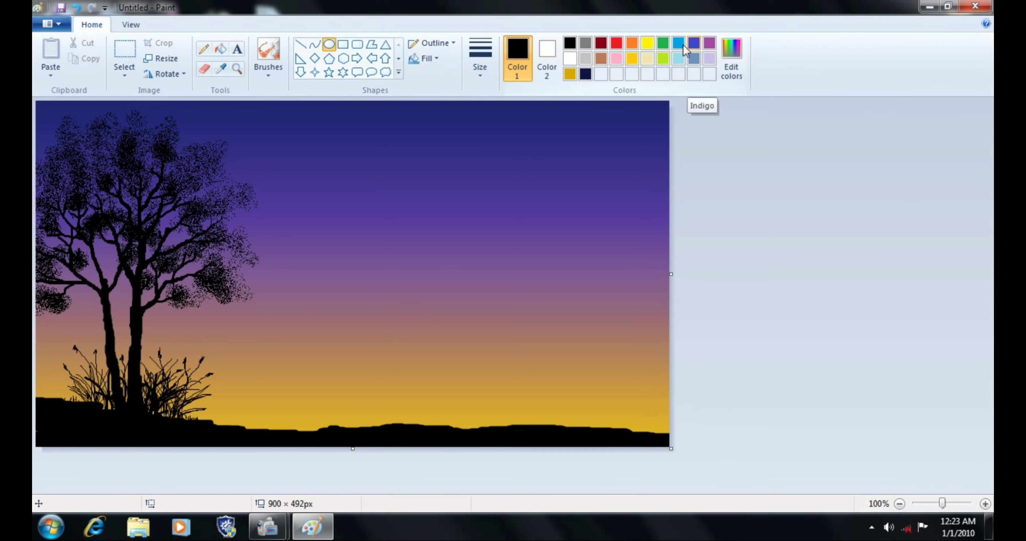
click(699, 44)
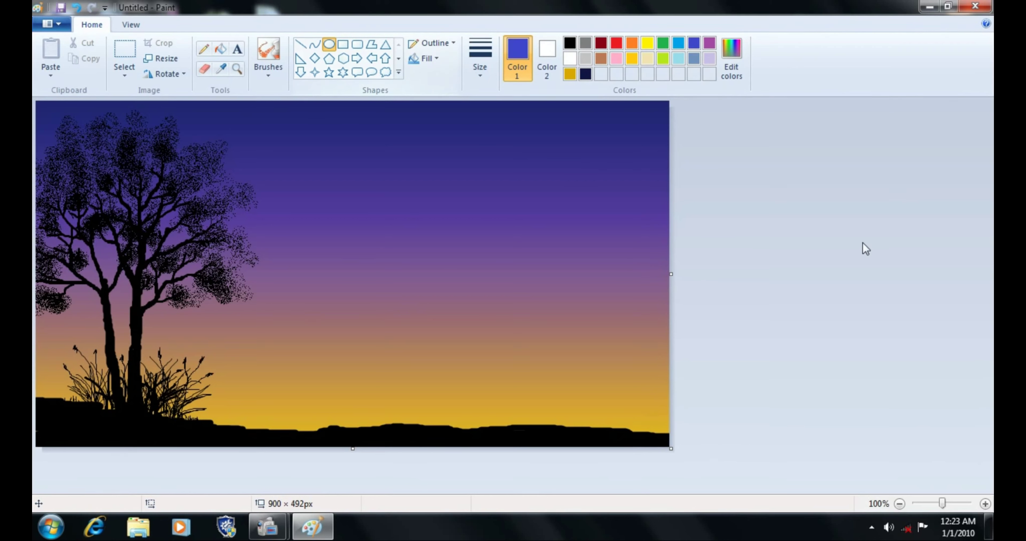
drag(671, 449, 987, 499)
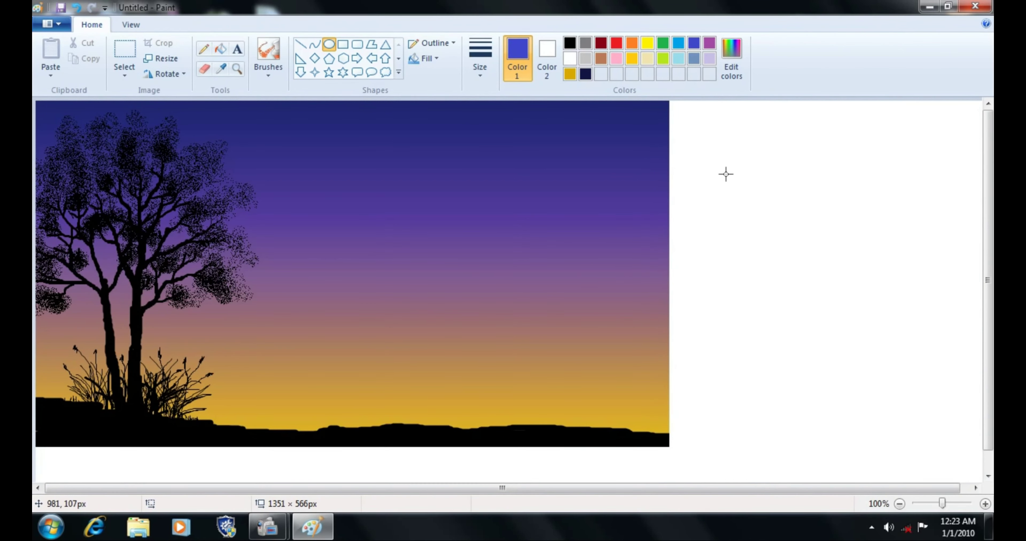
drag(743, 169, 972, 371)
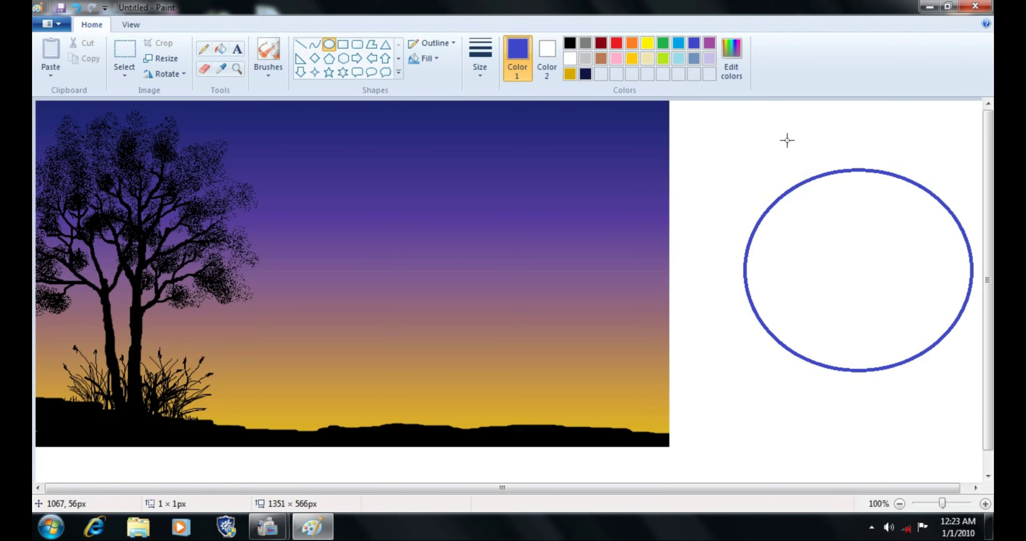
Draw a second indigo ellipse about 306 × 286 px, overlapping the first and offset up and right to outline a crescent
drag(773, 134, 992, 359)
drag(883, 358, 896, 373)
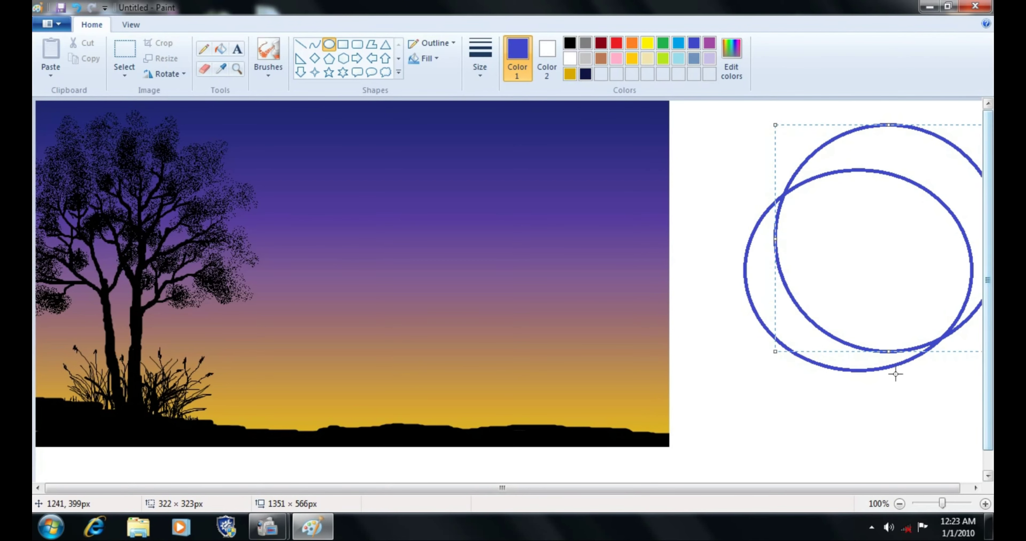
drag(840, 268, 843, 235)
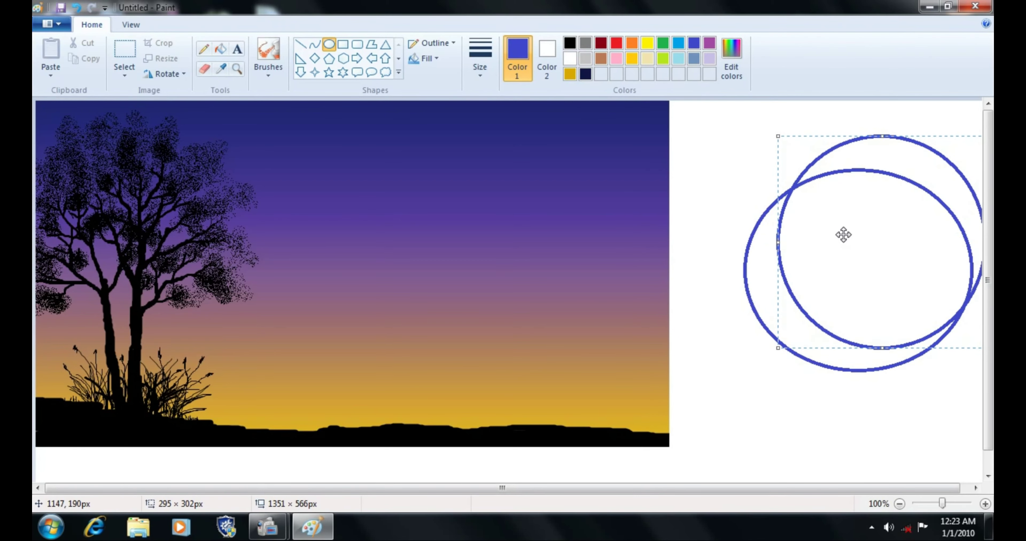
drag(774, 240, 769, 247)
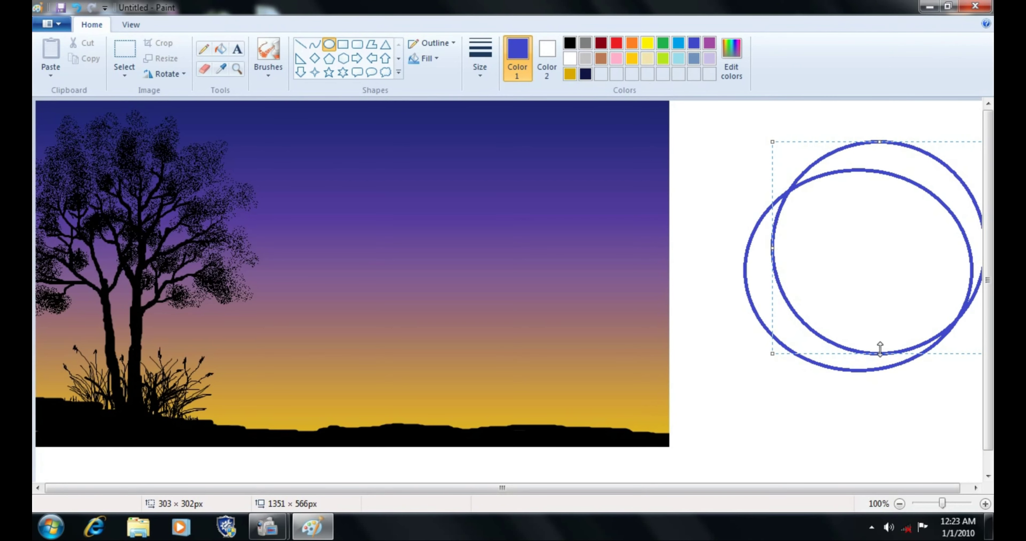
drag(879, 354, 881, 340)
drag(627, 489, 637, 494)
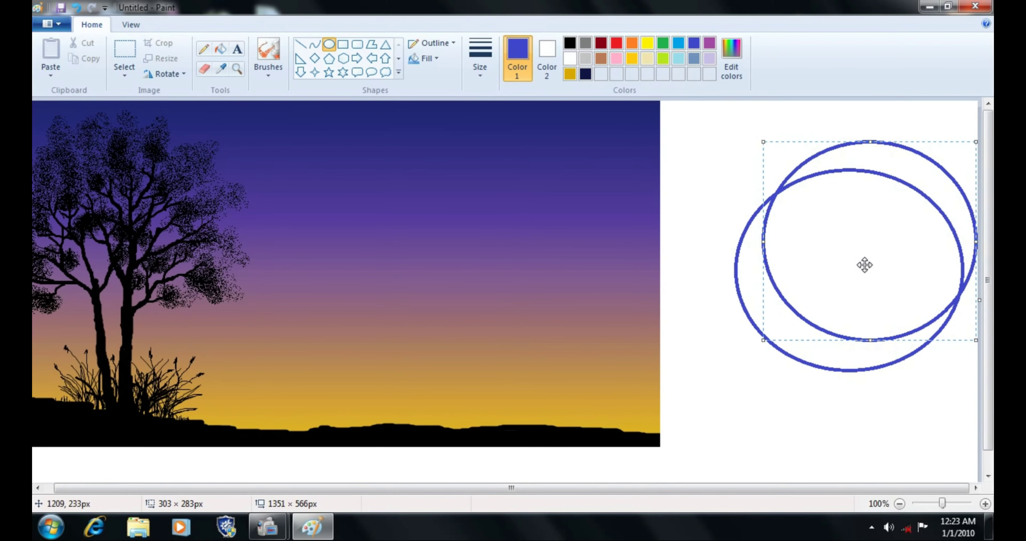
drag(764, 240, 762, 236)
drag(871, 341, 873, 346)
drag(859, 303, 861, 300)
drag(874, 346, 873, 343)
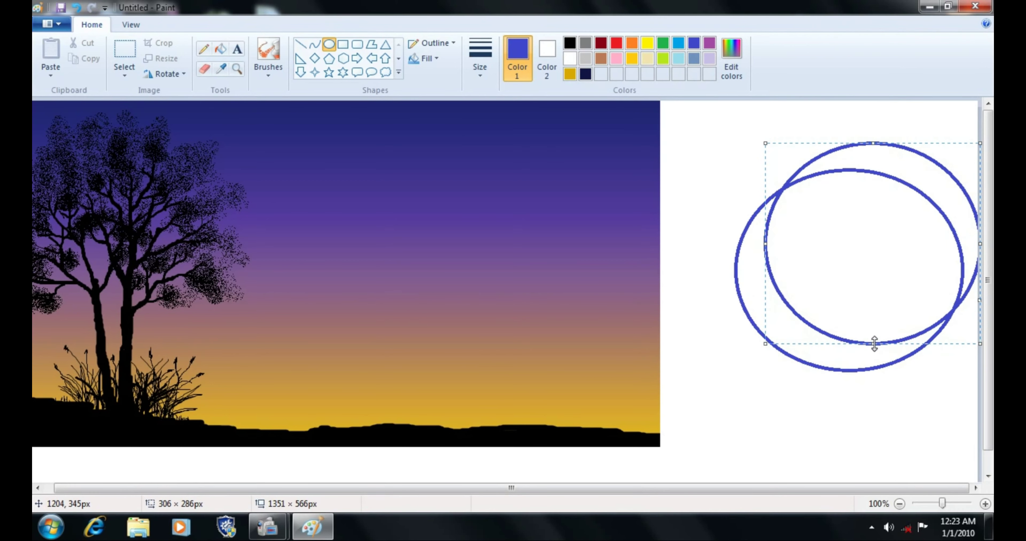
click(615, 146)
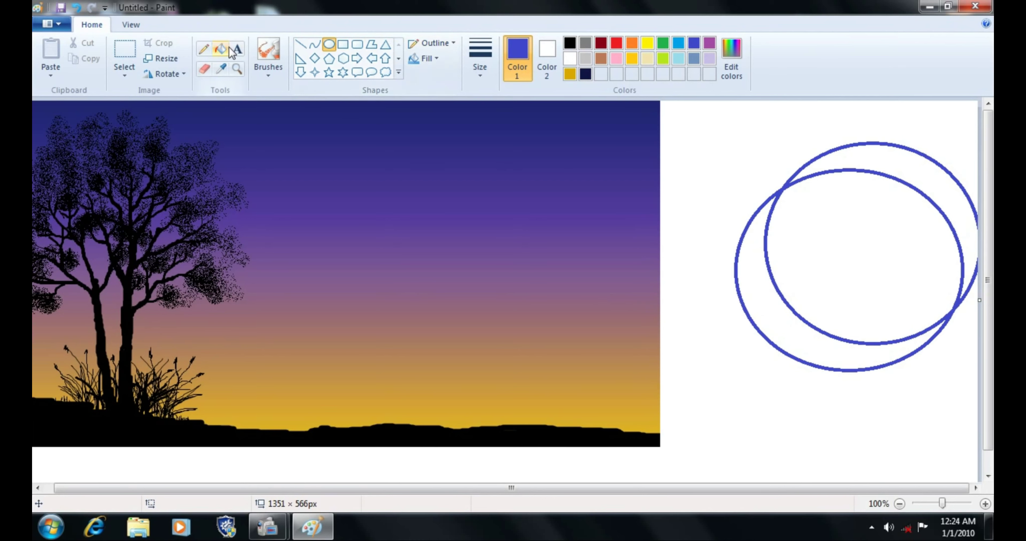
Fill the lower-left crescent between the two ellipses with indigo
click(221, 49)
click(791, 317)
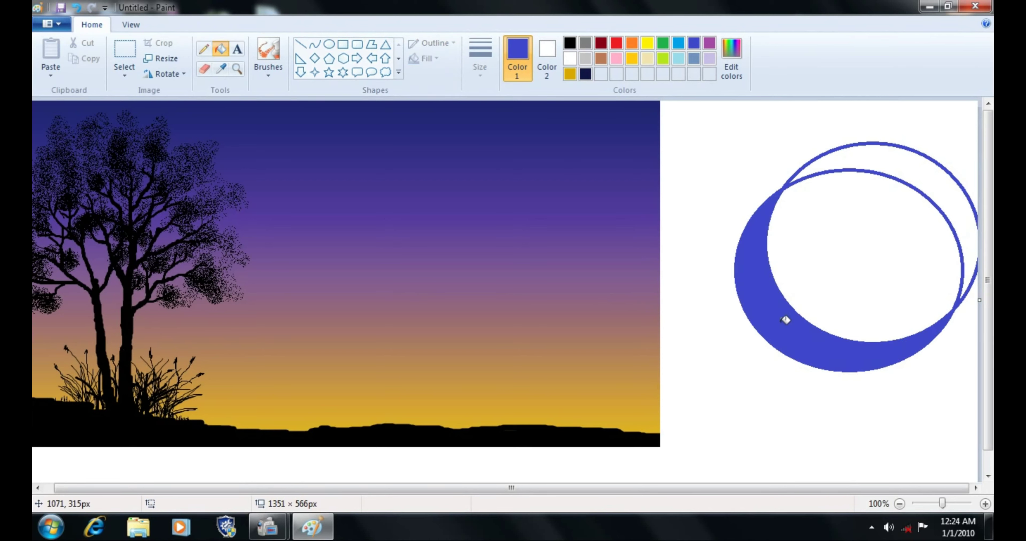
Erase the leftover ellipse outlines with the largest eraser so that only the filled indigo crescent is left
click(204, 68)
click(477, 64)
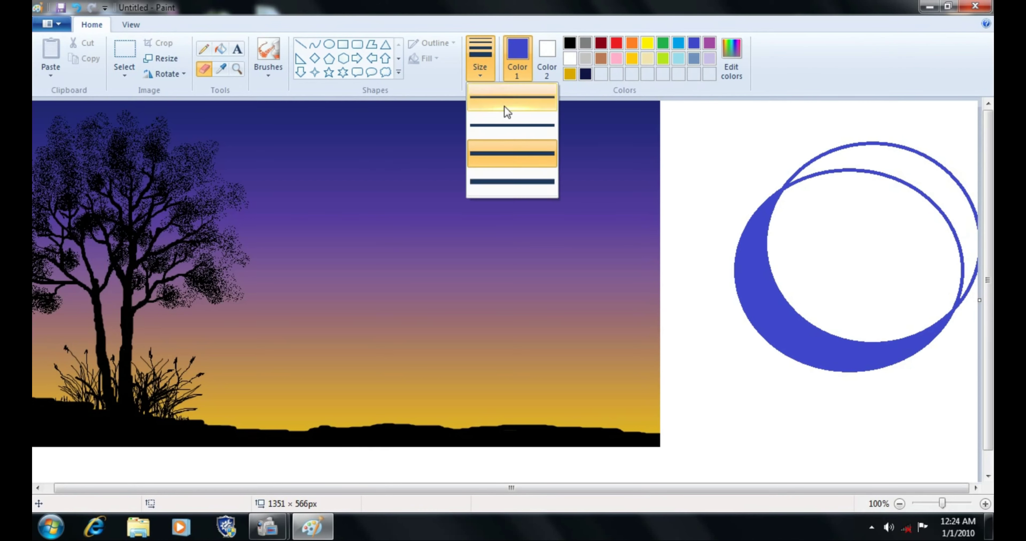
click(491, 183)
mouse_move(730, 161)
mouse_down()
mouse_move(786, 182)
mouse_move(813, 160)
mouse_move(805, 174)
mouse_move(827, 168)
mouse_move(833, 183)
mouse_move(853, 144)
mouse_move(909, 148)
mouse_move(895, 145)
mouse_move(942, 168)
mouse_move(969, 201)
mouse_move(980, 250)
mouse_move(972, 281)
mouse_move(962, 298)
mouse_move(950, 224)
mouse_move(911, 191)
mouse_move(840, 171)
mouse_move(931, 196)
mouse_move(952, 178)
mouse_move(957, 268)
mouse_move(903, 262)
mouse_move(810, 192)
mouse_move(784, 189)
mouse_up()
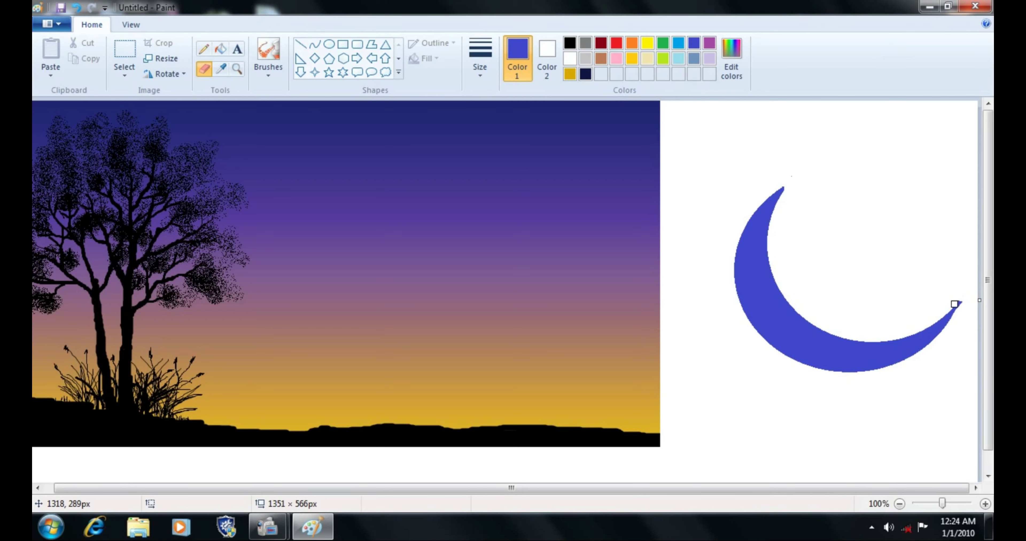
drag(955, 304, 964, 300)
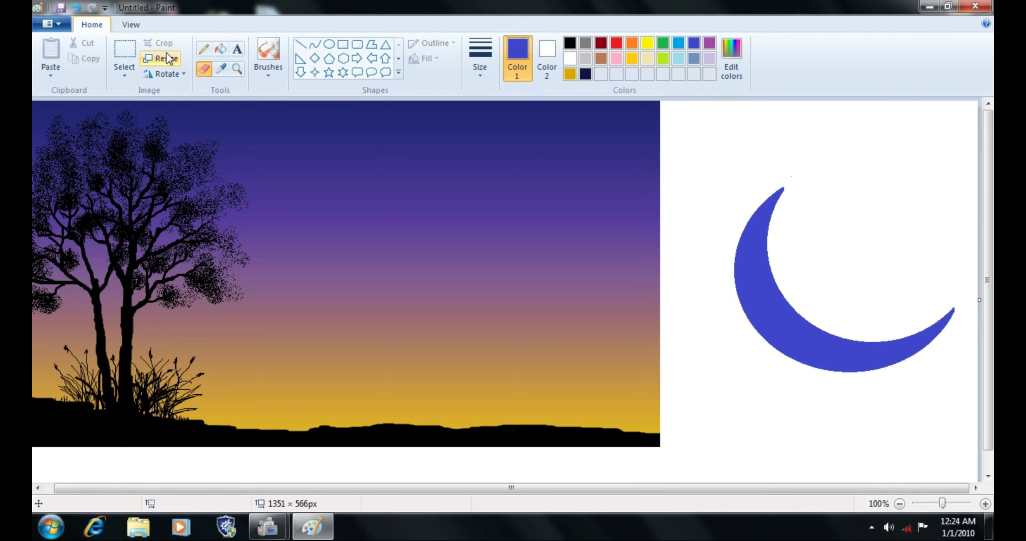
Select the crescent with a transparent rectangular selection of about 371 × 334 px and move it into the purple sky
click(121, 75)
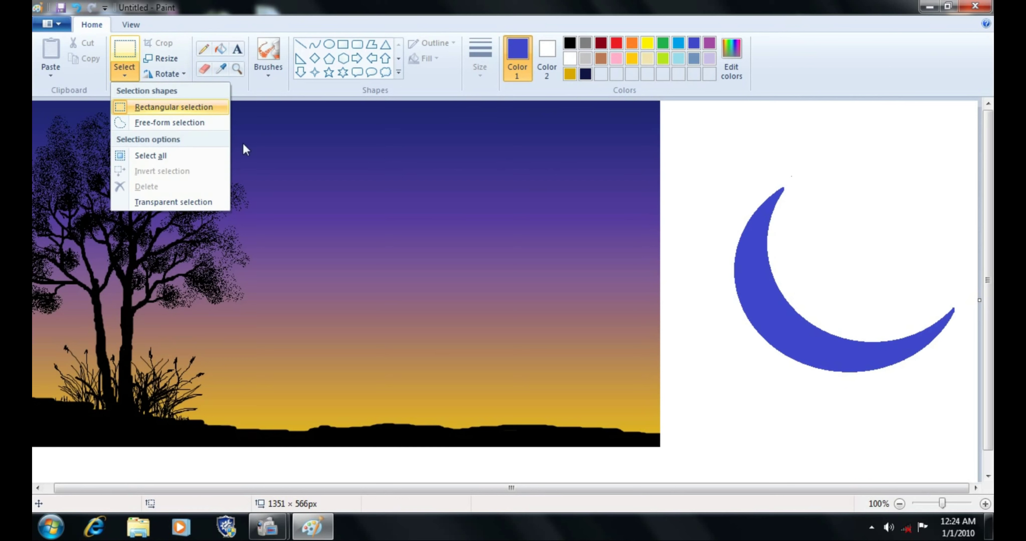
click(145, 201)
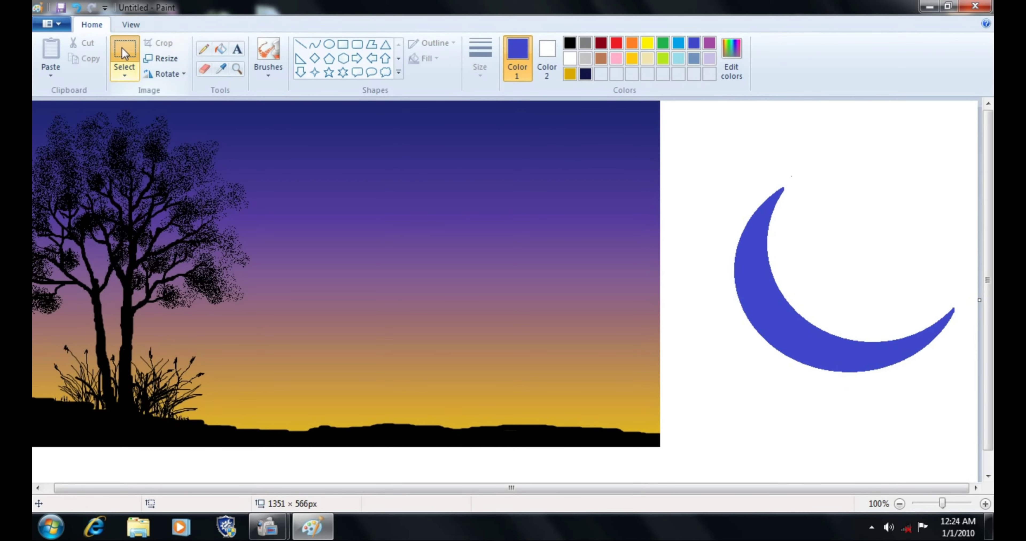
drag(703, 156, 966, 390)
drag(846, 265, 502, 181)
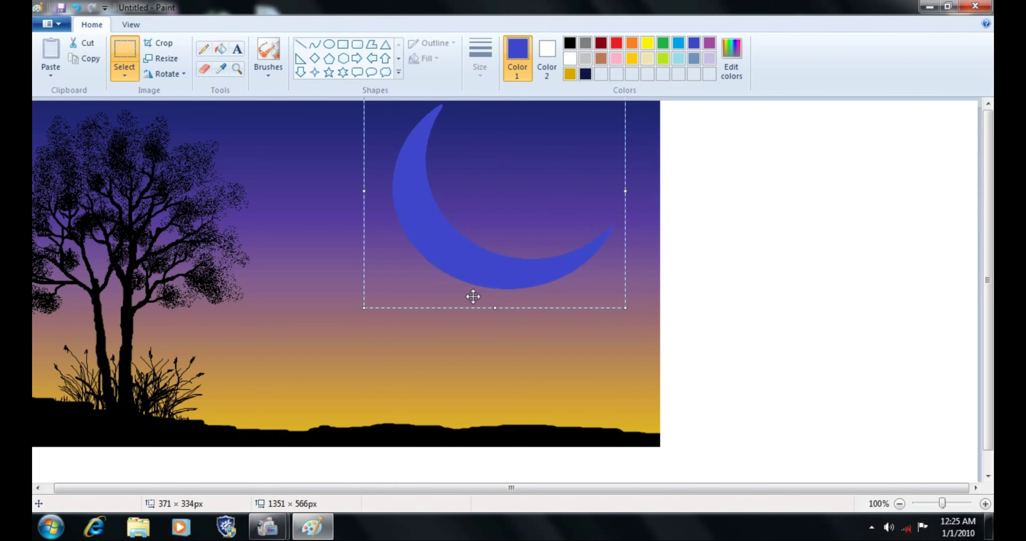
Shrink the selected crescent in width and height, and place it in the upper-right part of the sky
drag(495, 308, 503, 245)
drag(627, 162, 568, 163)
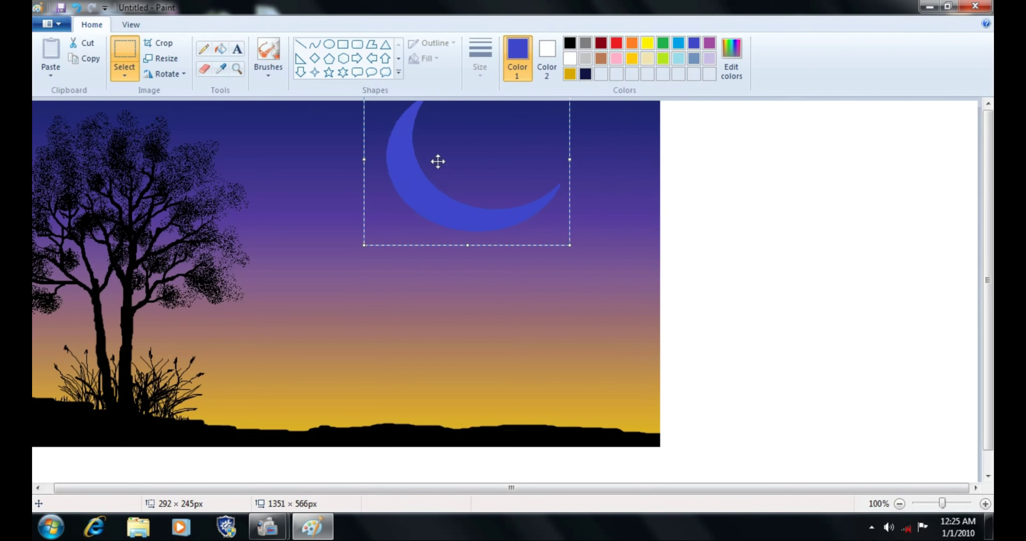
drag(437, 160, 549, 180)
drag(421, 176, 435, 175)
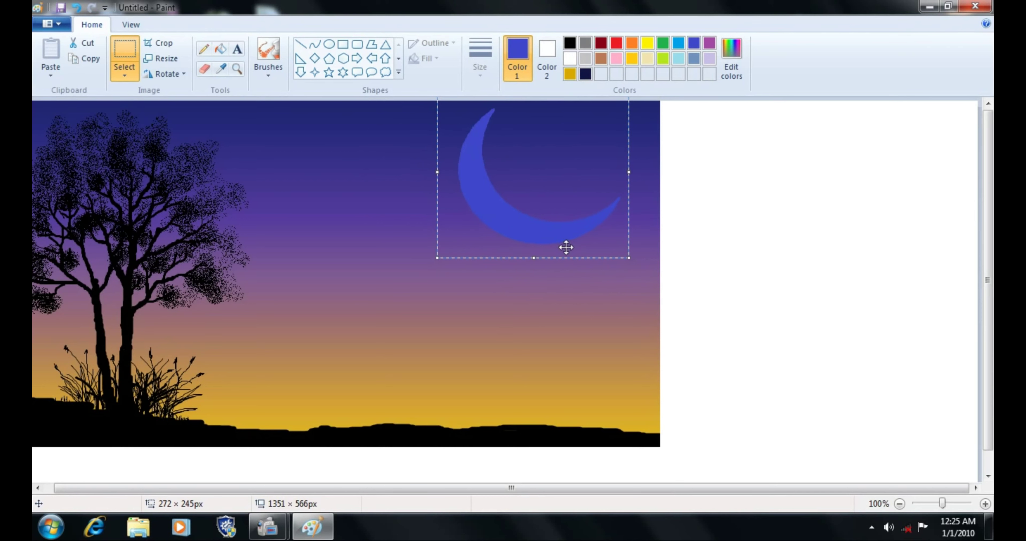
drag(535, 254, 545, 222)
drag(634, 157, 572, 173)
click(717, 170)
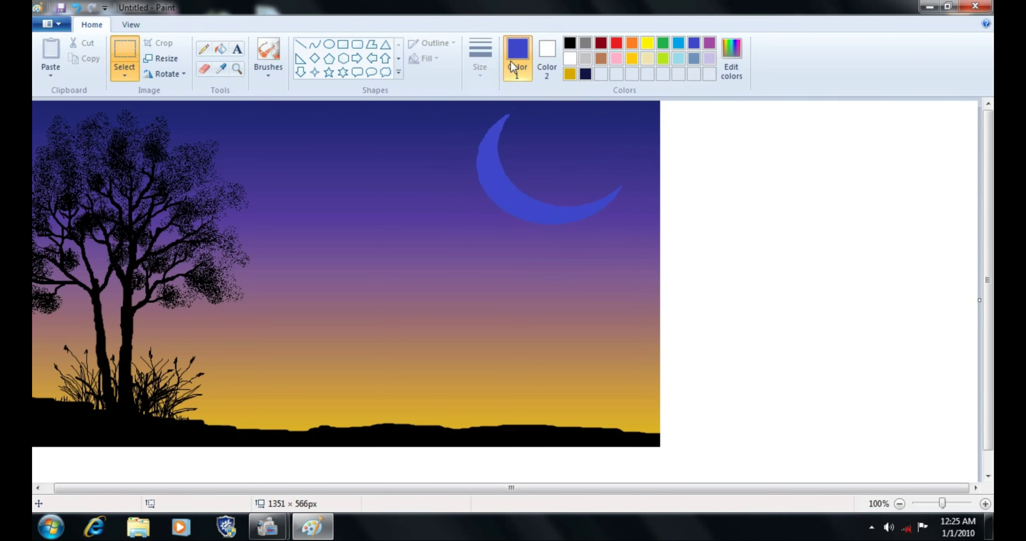
Fill the crescent moon with white
click(220, 49)
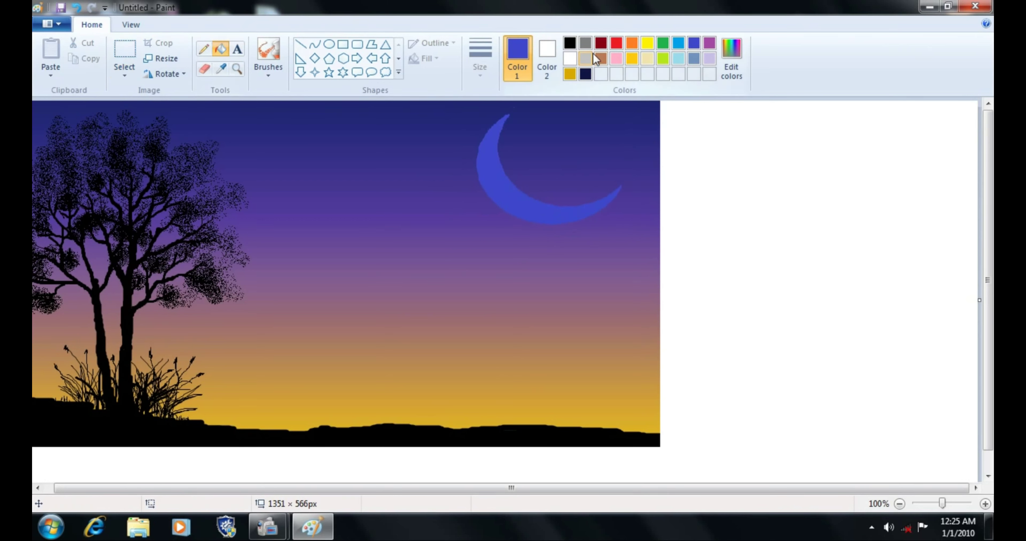
click(570, 58)
click(494, 160)
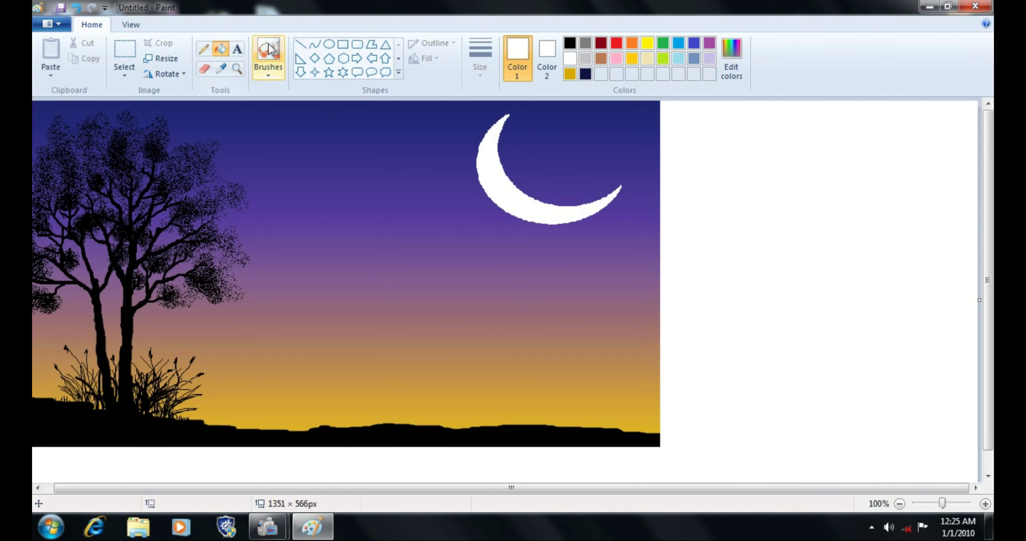
Dot larger white stars across the upper sky and over the tree crown using the regular brush at its second-thickest size
click(267, 71)
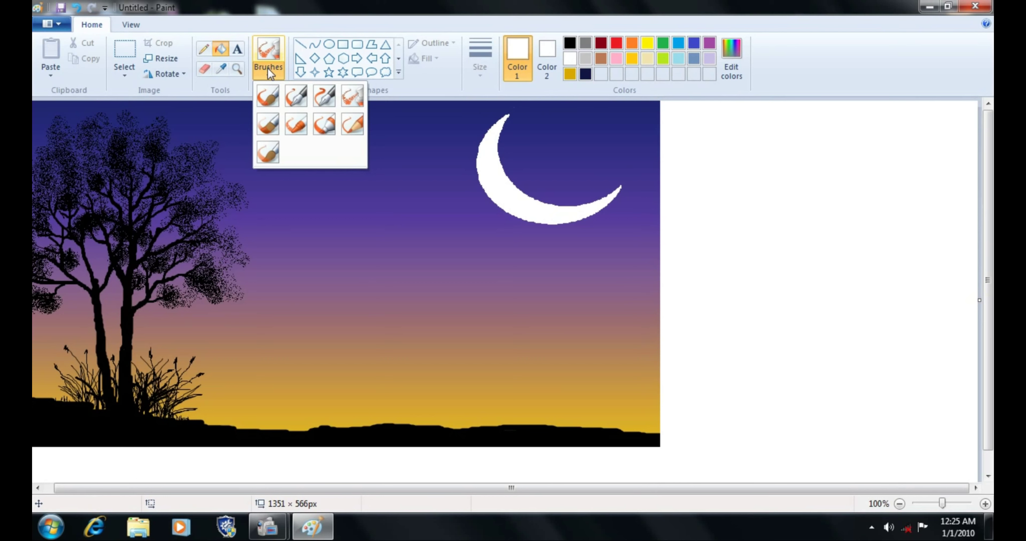
click(268, 96)
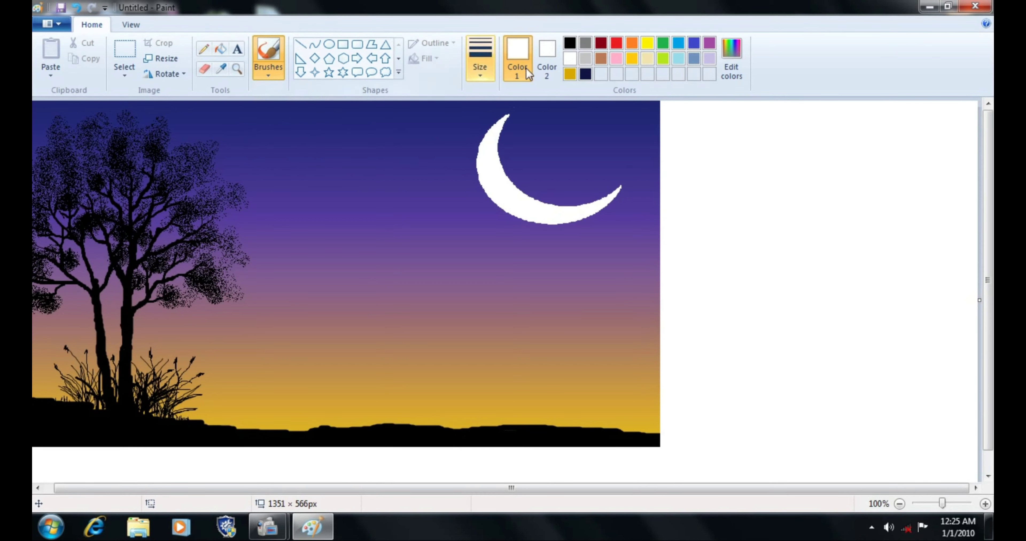
click(480, 60)
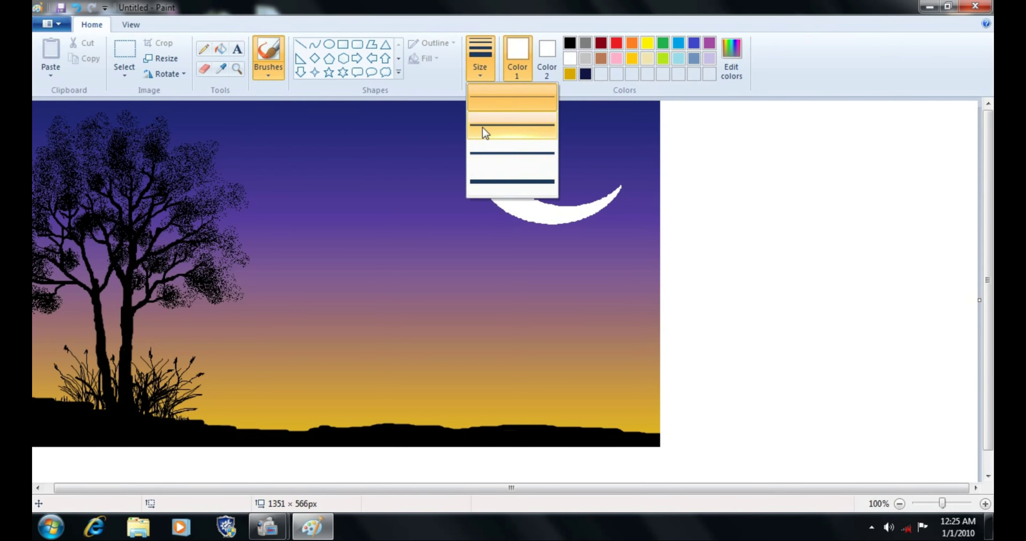
click(483, 151)
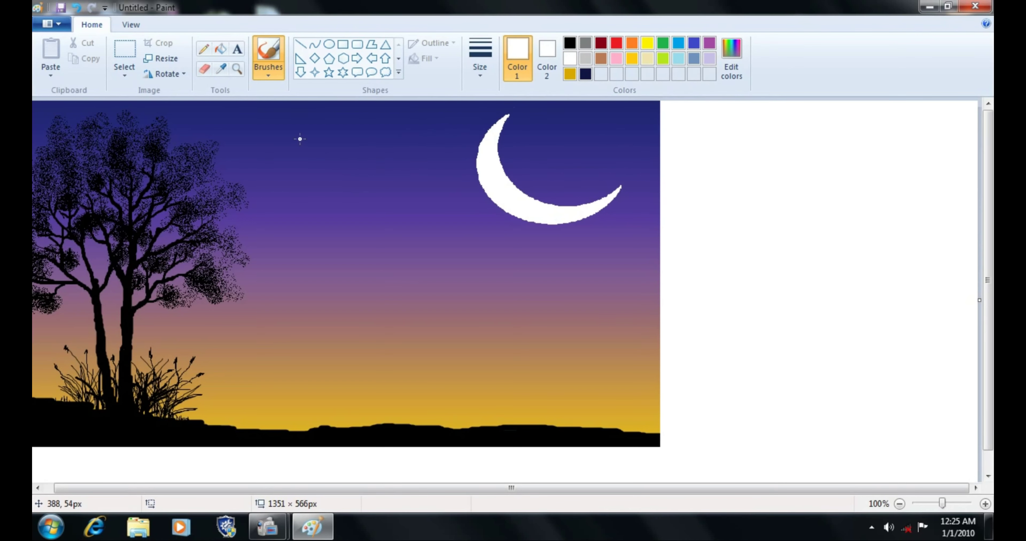
click(432, 183)
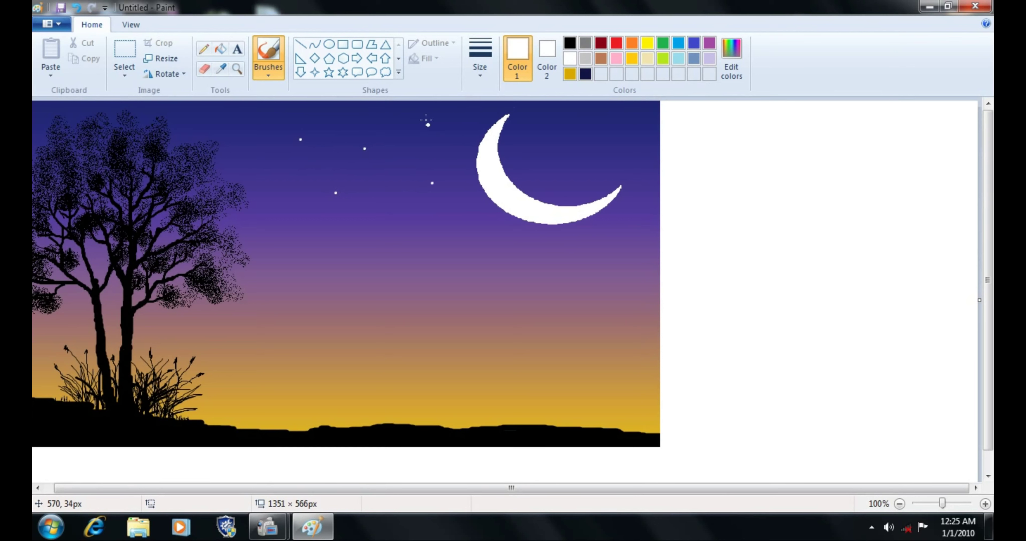
click(143, 159)
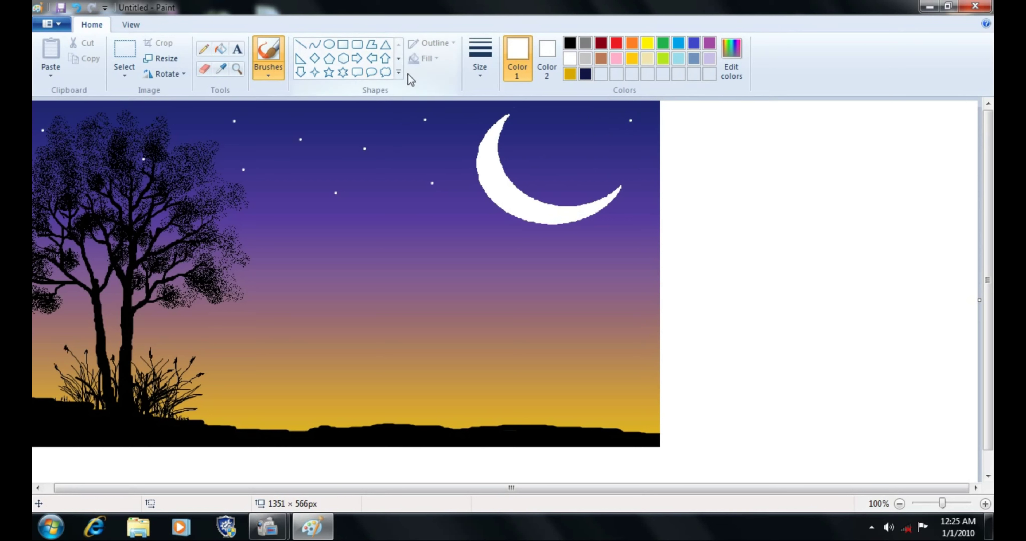
Scatter many smaller white stars over the sky with the brush at its second-thinnest size
click(480, 63)
click(494, 124)
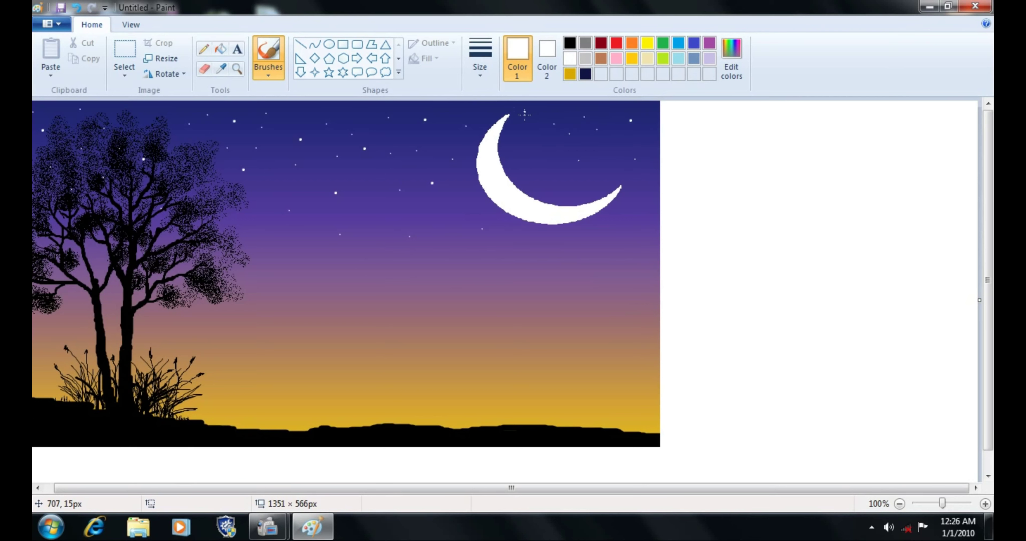
click(599, 240)
click(480, 69)
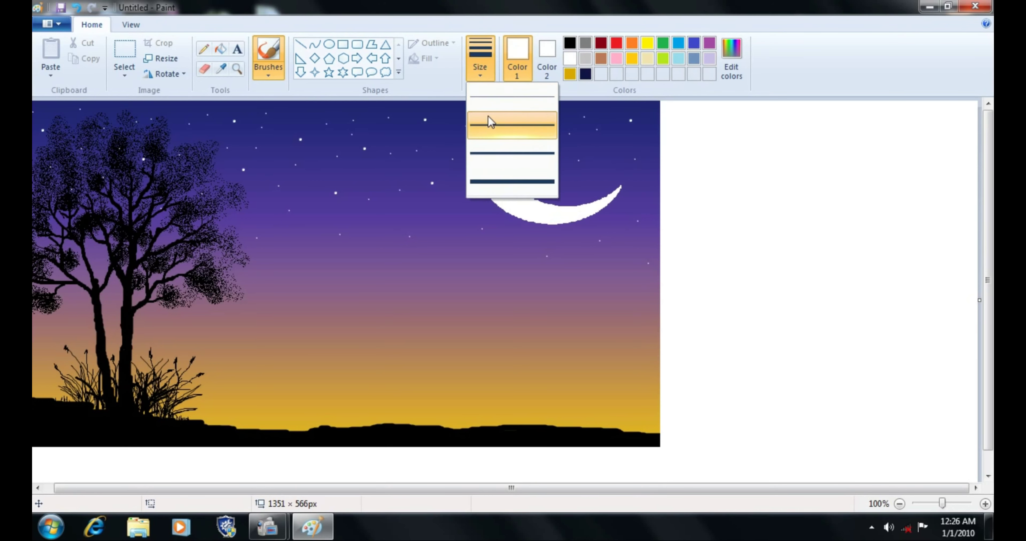
click(481, 126)
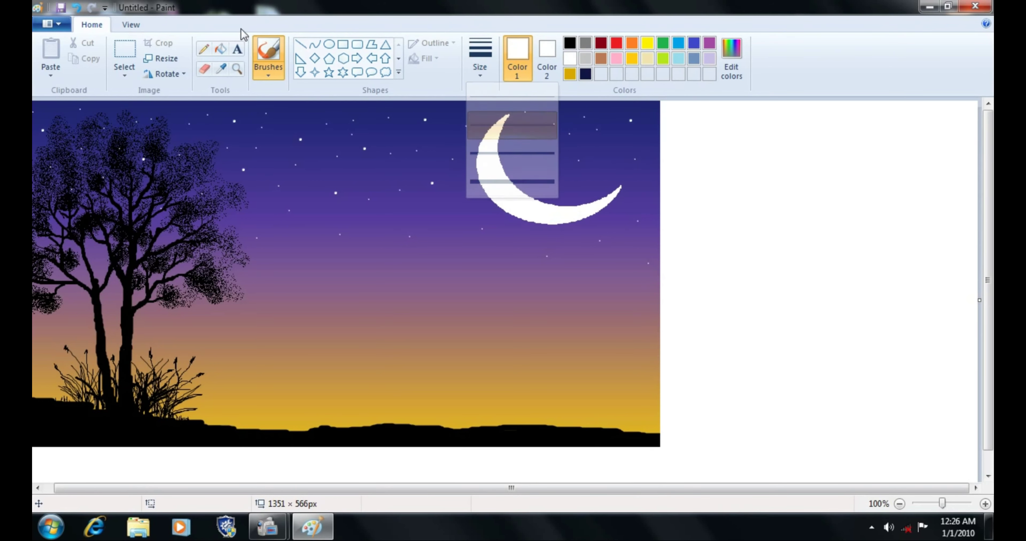
click(268, 71)
click(268, 100)
click(479, 62)
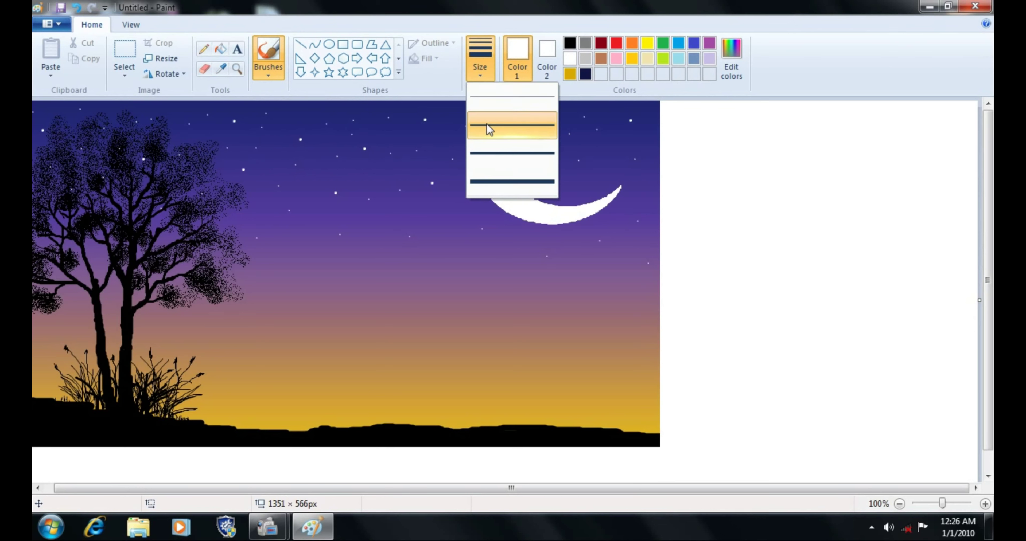
click(489, 151)
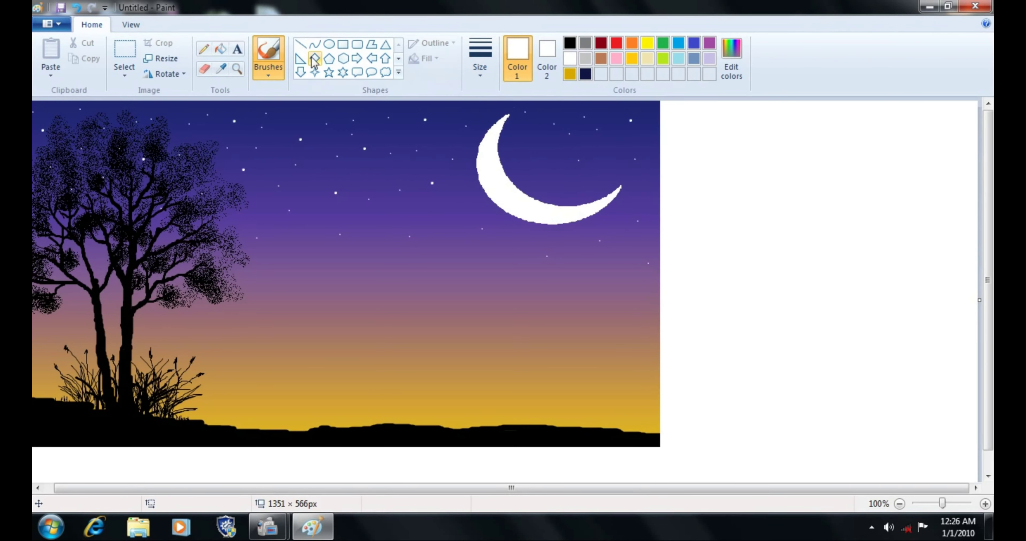
Draw the first legs of a bench silhouette on the ground right of the trees with straight black lines
click(301, 44)
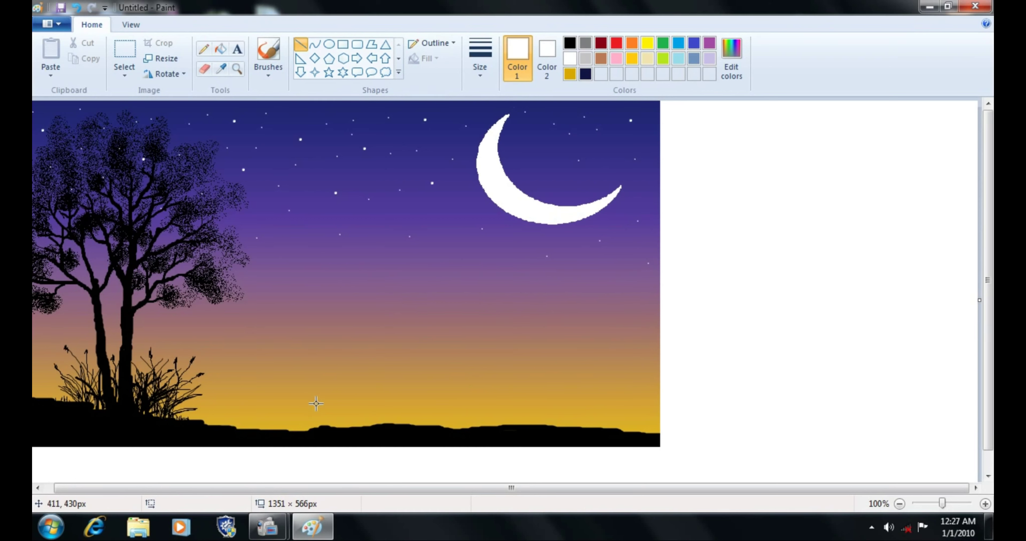
drag(321, 406, 320, 416)
click(570, 42)
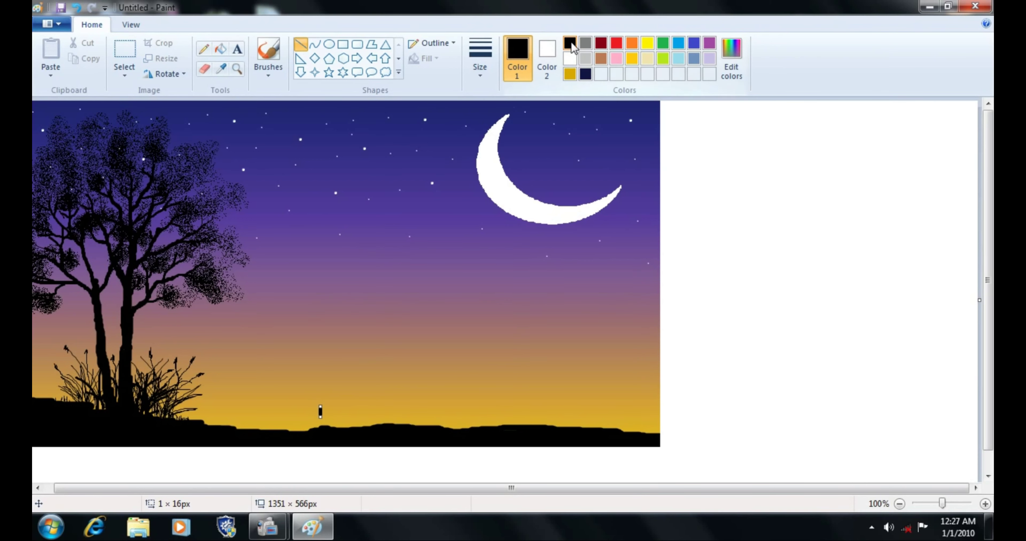
click(478, 68)
click(511, 101)
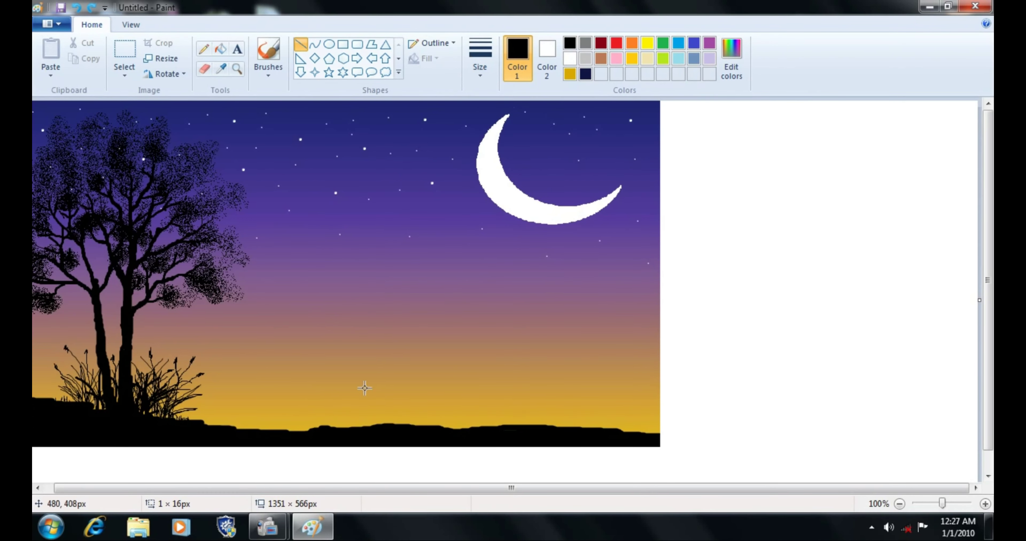
drag(321, 405, 324, 428)
mouse_move(387, 406)
mouse_down()
mouse_move(386, 426)
mouse_move(389, 404)
mouse_move(398, 425)
mouse_up()
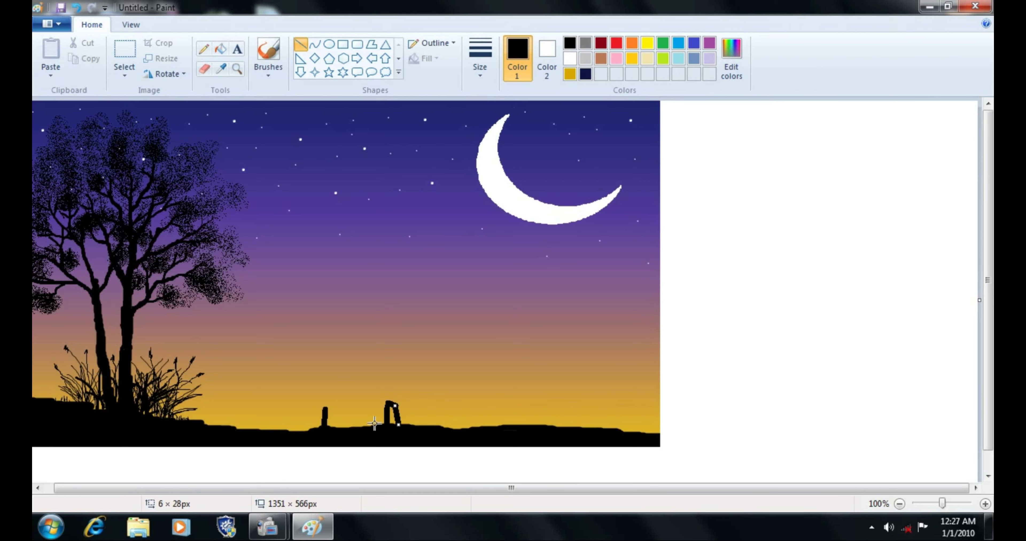
Complete the bench frame with the remaining leg, a seat line and two slanted backrest posts, each drawn as a thick black line
mouse_move(323, 405)
mouse_down()
mouse_move(393, 404)
mouse_move(332, 407)
mouse_move(386, 405)
mouse_move(339, 427)
mouse_move(326, 405)
mouse_up()
click(327, 436)
click(325, 436)
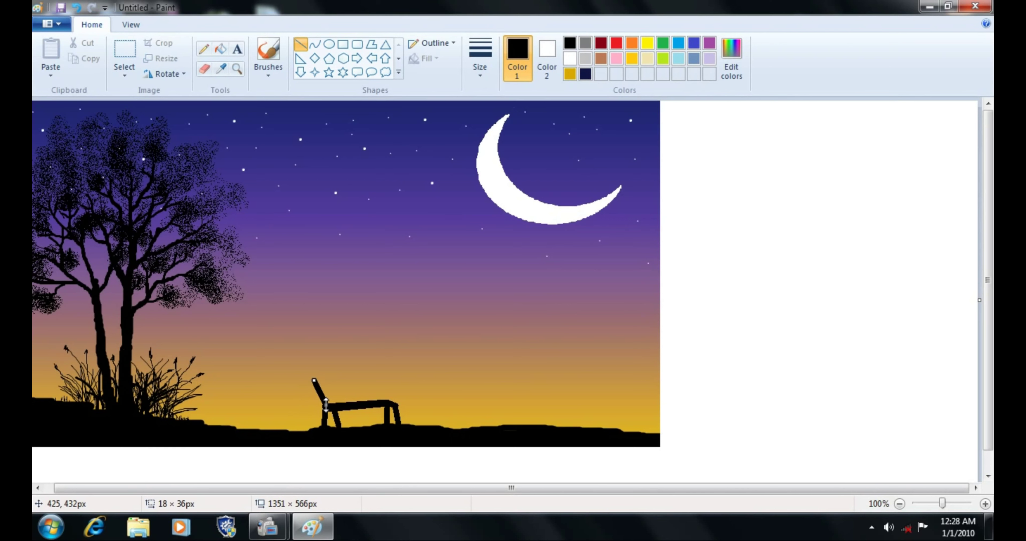
click(326, 435)
drag(376, 376, 388, 403)
click(362, 430)
Draw three black backrest slats about 107 px long across the bench posts, using the second-thickest line size
click(480, 60)
click(488, 152)
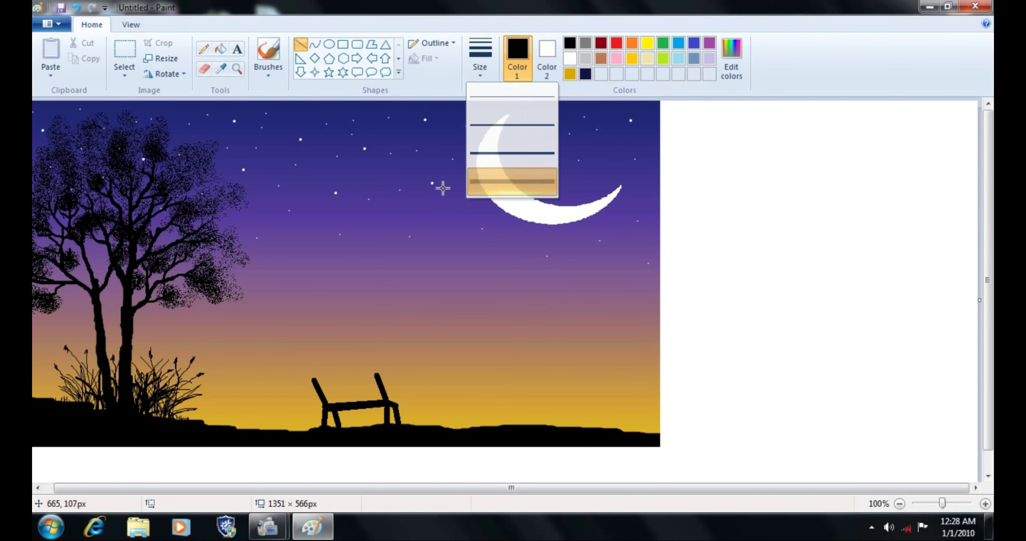
drag(311, 385, 384, 380)
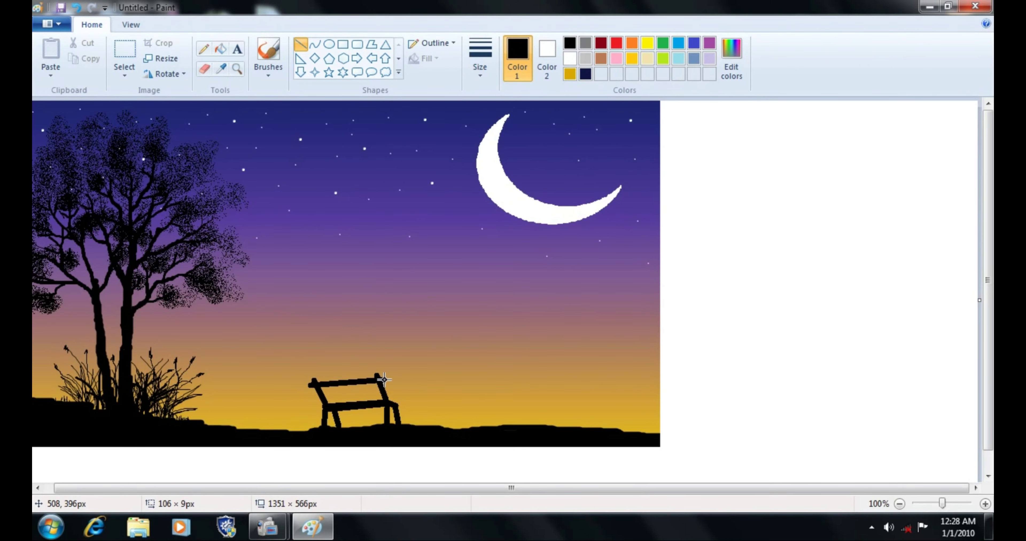
click(321, 444)
drag(312, 392, 386, 387)
drag(312, 392, 388, 395)
click(334, 430)
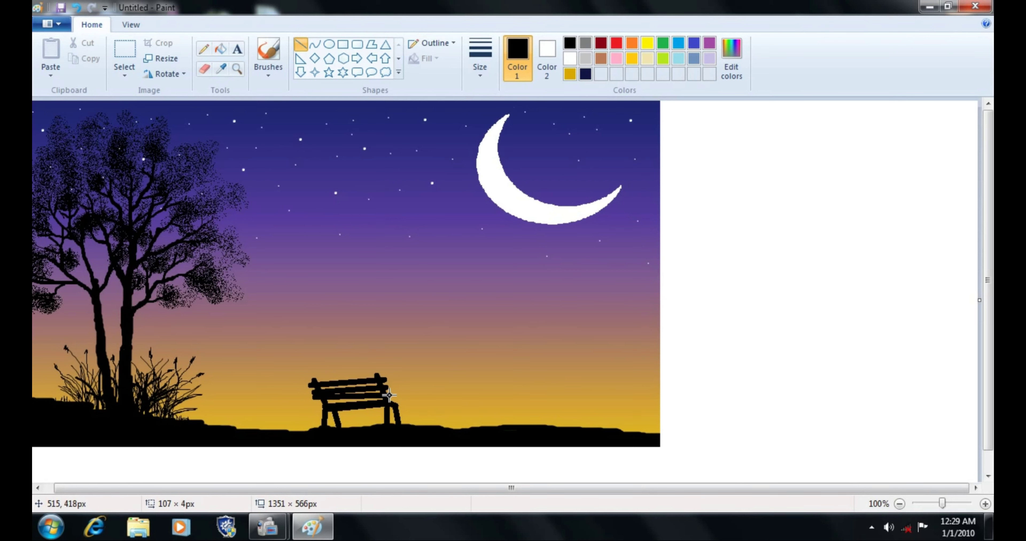
drag(314, 397, 315, 398)
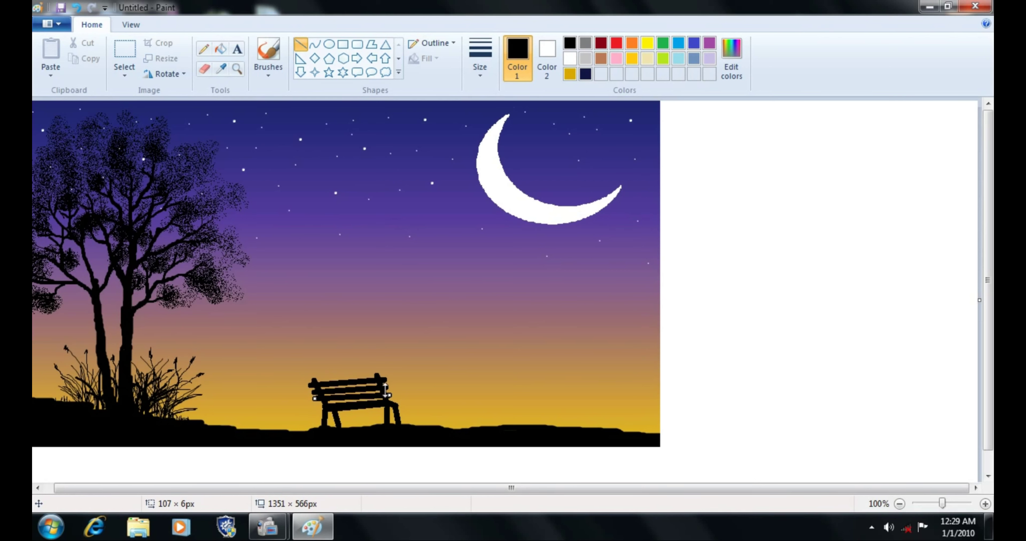
drag(388, 395, 389, 395)
click(704, 316)
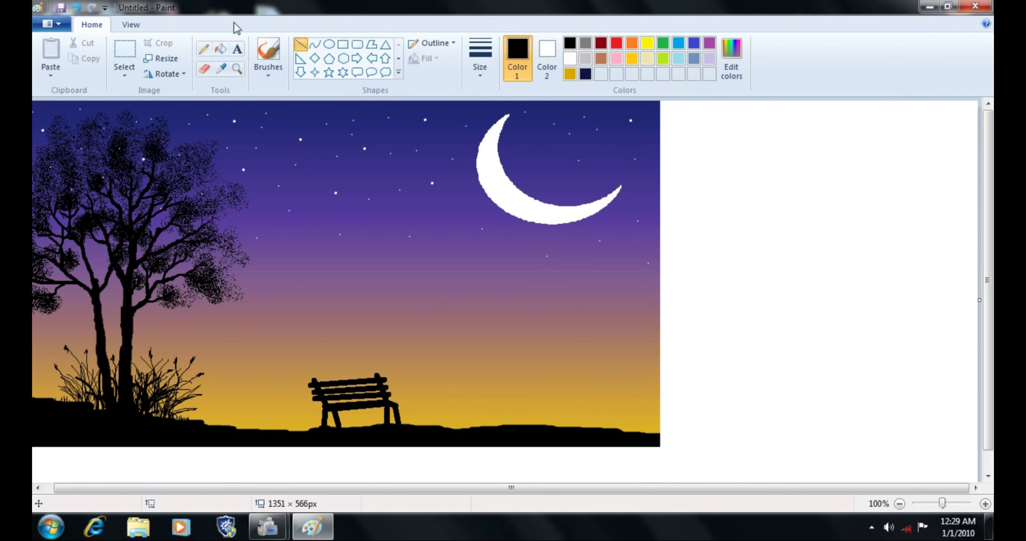
Paint small black grass tufts along the ground around the bench legs with the brush at its thinnest size
click(261, 58)
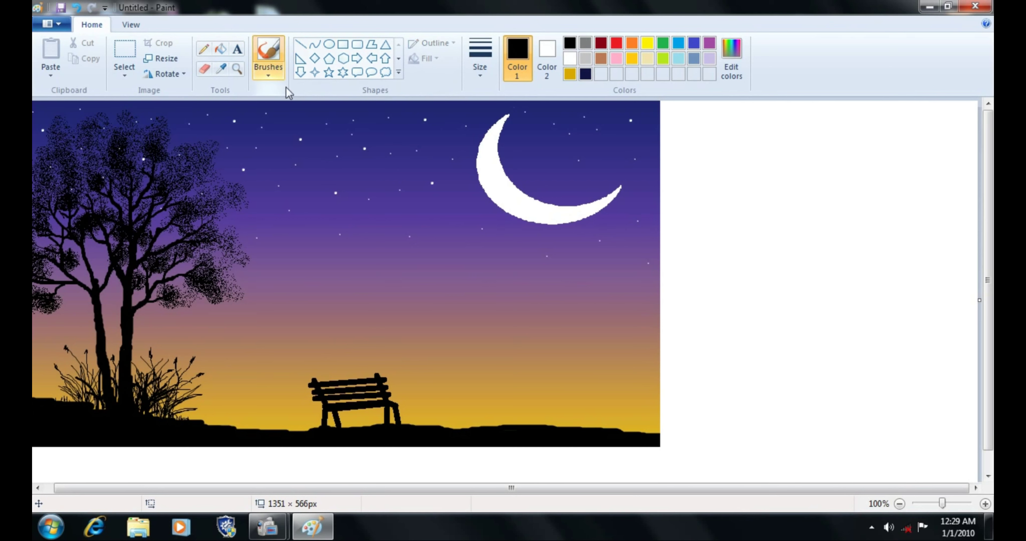
click(484, 63)
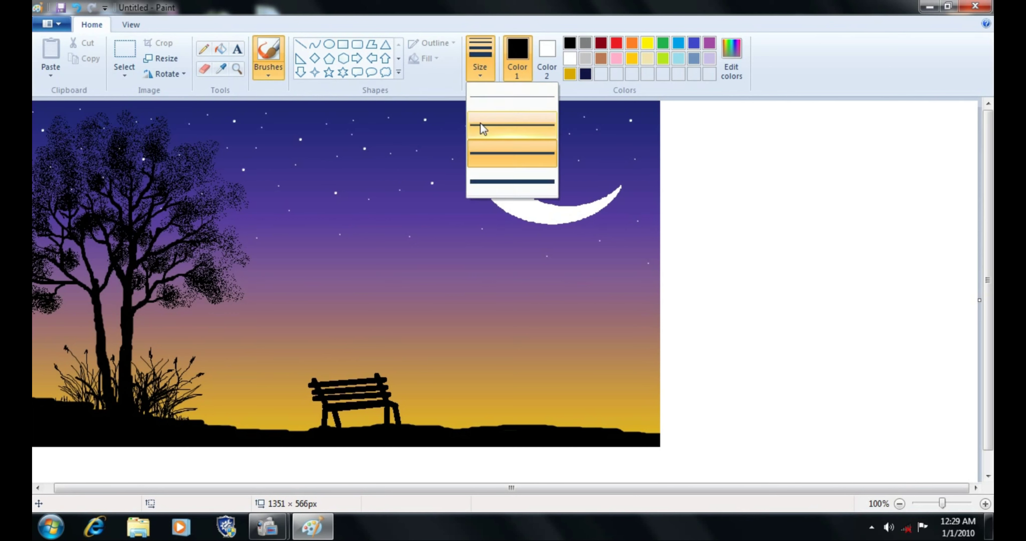
click(481, 125)
click(480, 62)
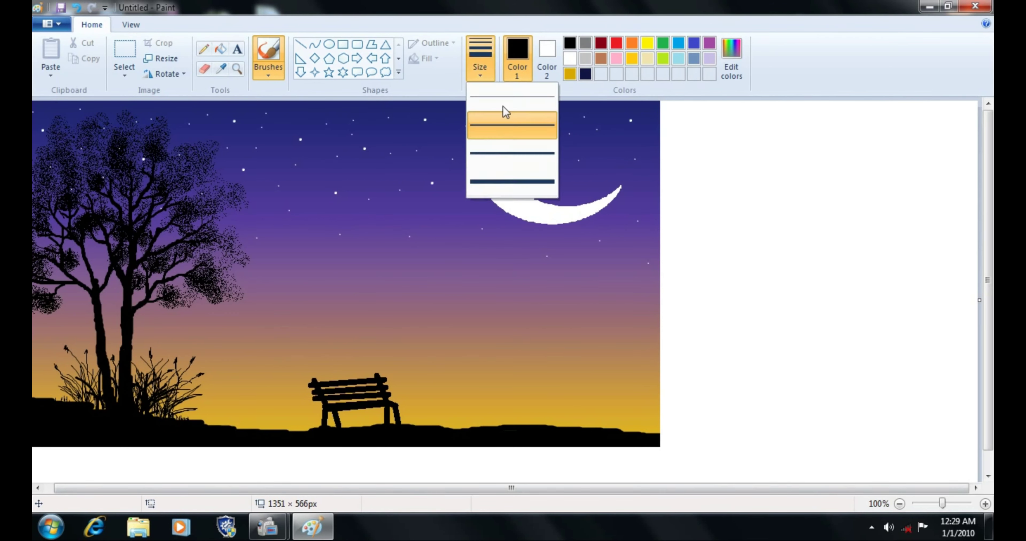
click(501, 106)
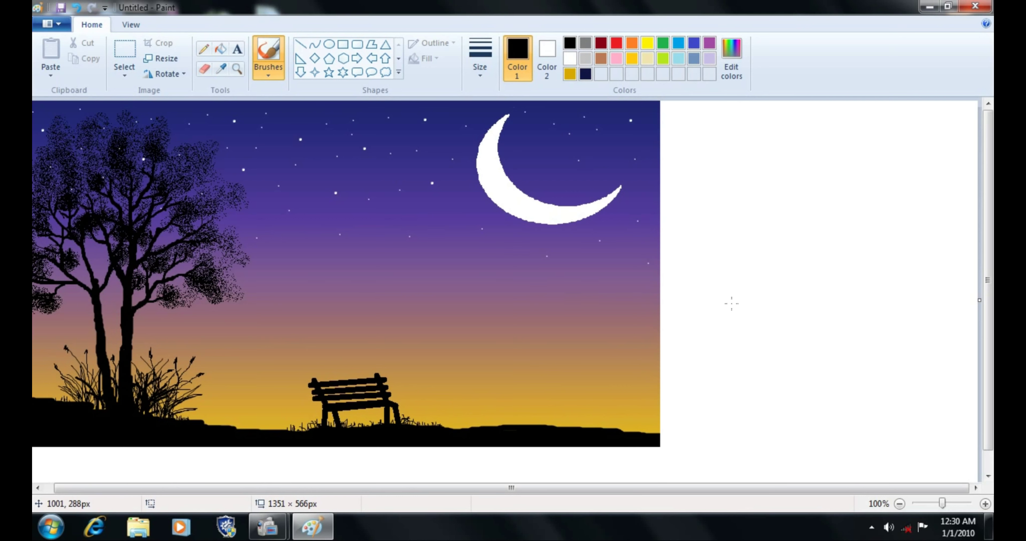
Choose the Rectangle shape and mix a darker shade of the dark red palette color as Color 1
click(342, 44)
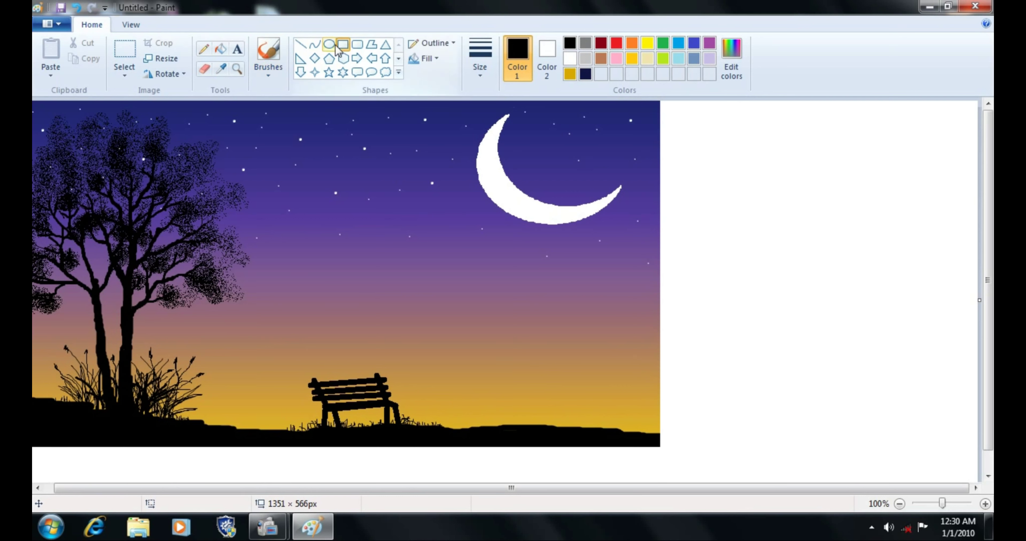
click(602, 44)
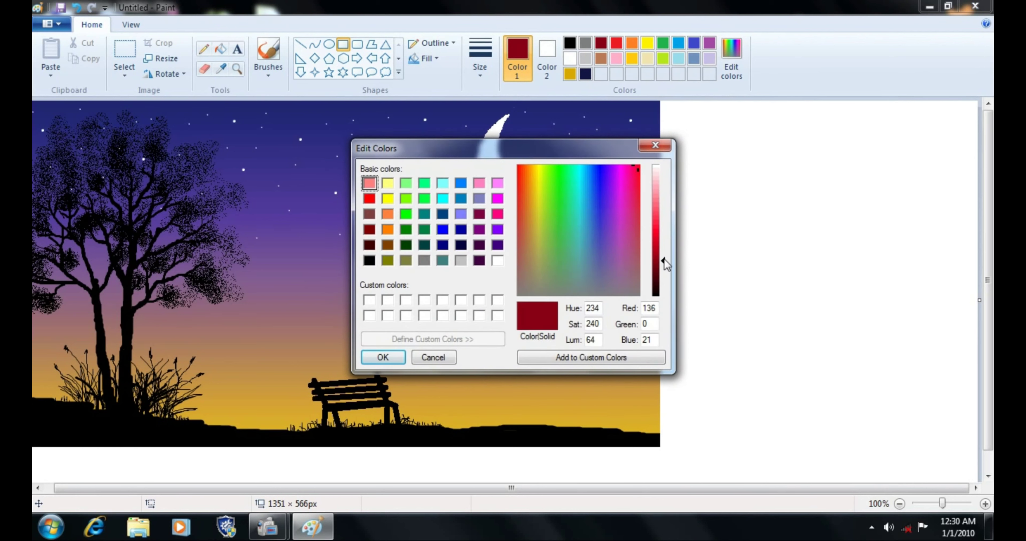
drag(663, 258, 663, 276)
click(383, 357)
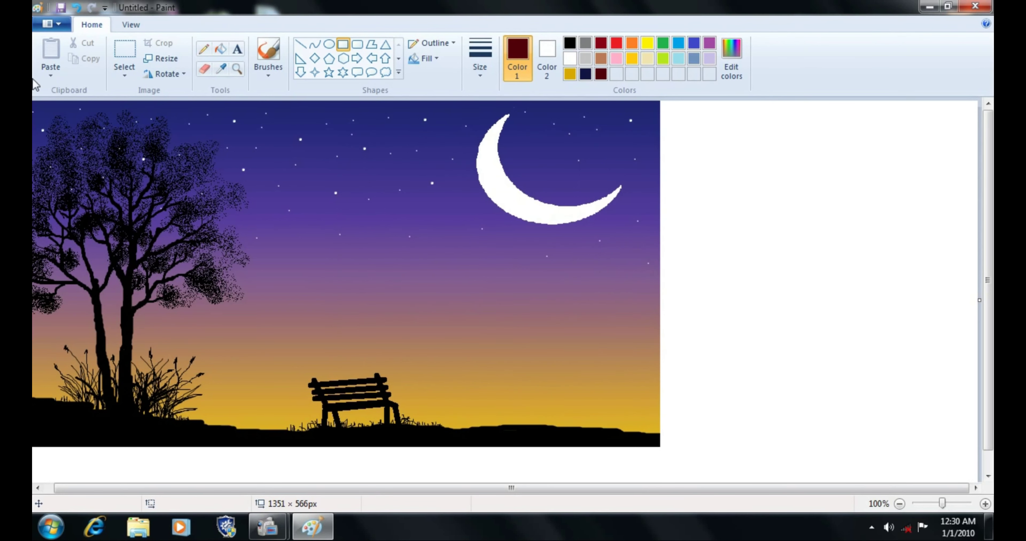
Frame the whole painting with a thick dark maroon rectangle outline of about 895 × 491 px
drag(625, 488, 616, 488)
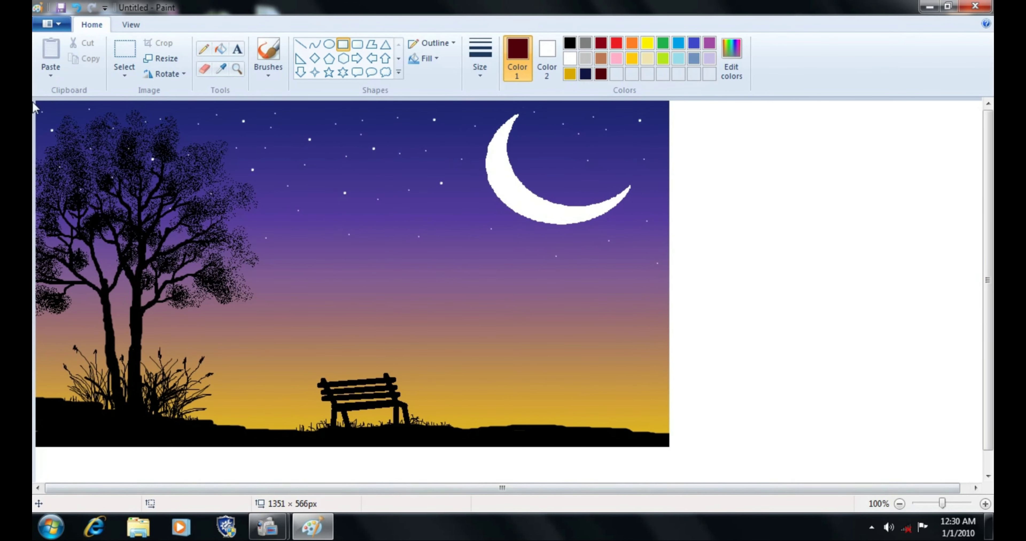
click(480, 59)
click(493, 136)
drag(38, 103, 668, 447)
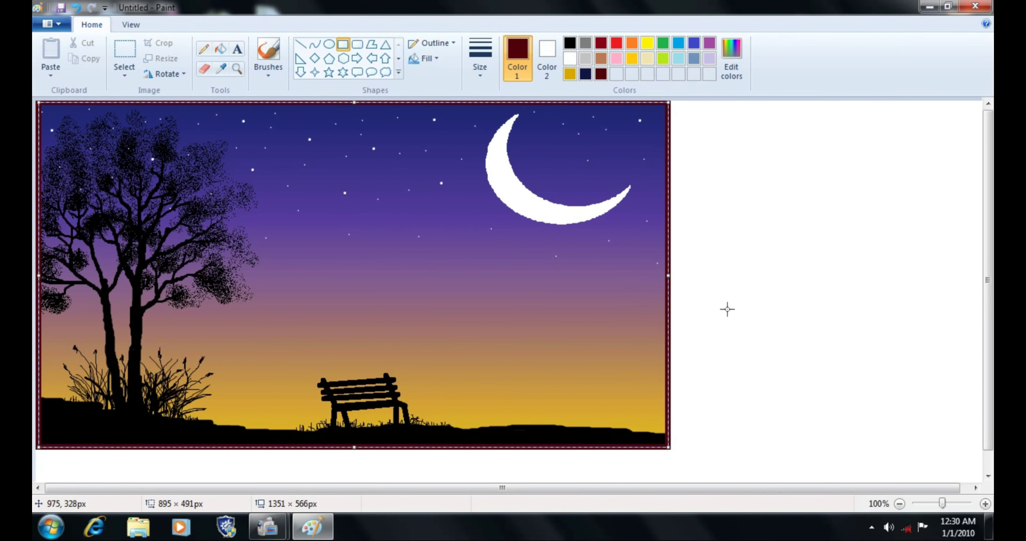
click(720, 258)
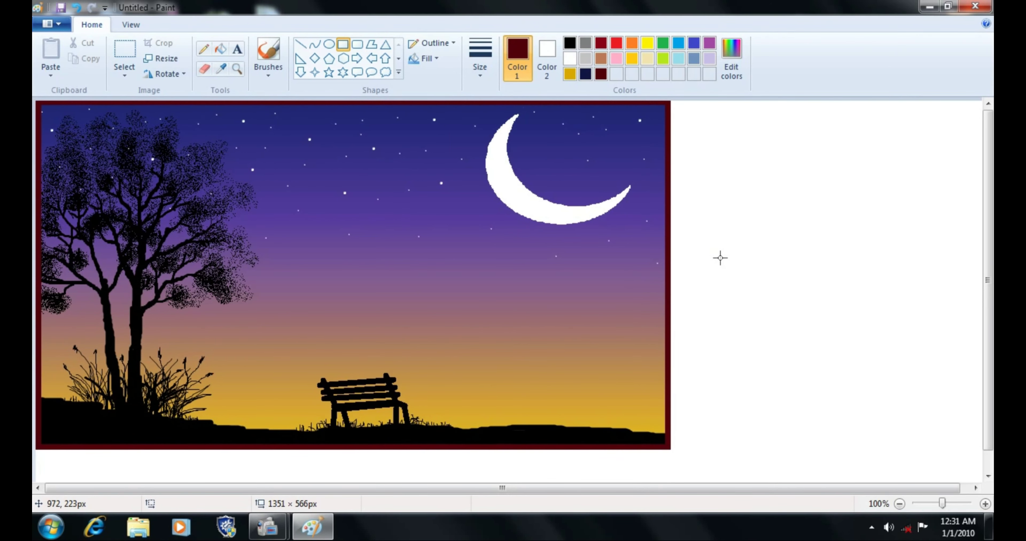
Shrink the canvas to the outer edges of the framed painting, about 903 × 497 px
drag(928, 488, 938, 488)
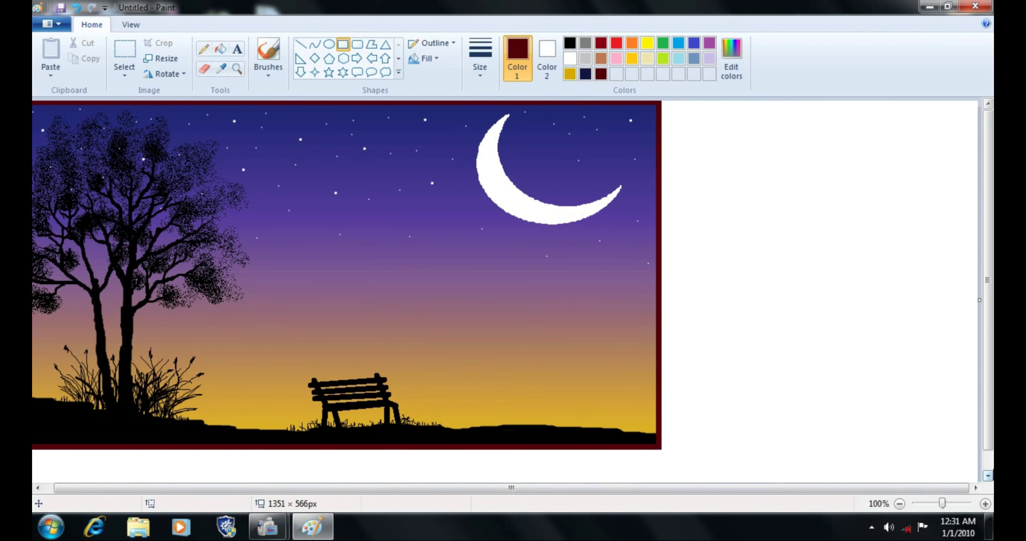
scroll(986, 330, down, 1)
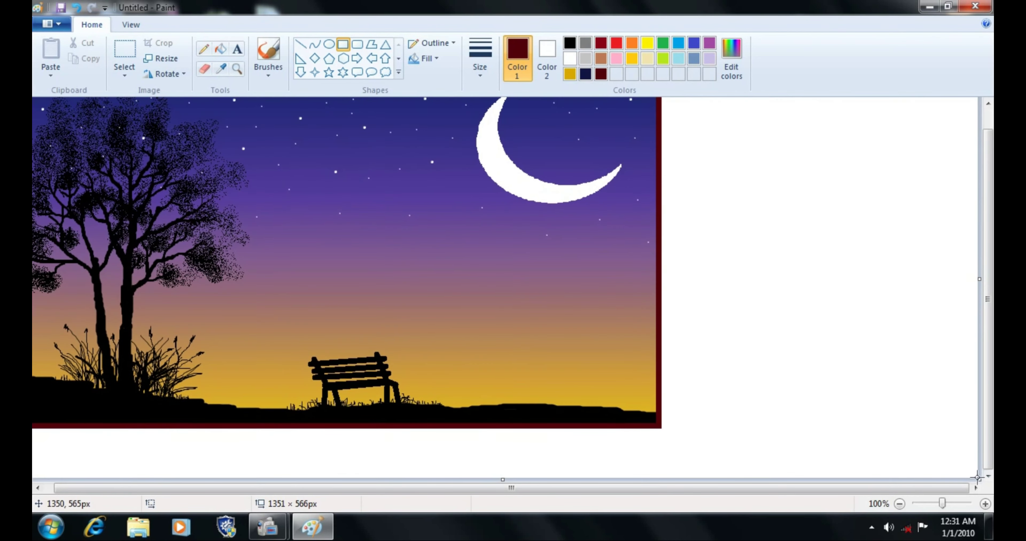
drag(974, 478, 663, 429)
Save the painting in the Pictures library as a JPEG named "kids drawing & teach"
click(52, 22)
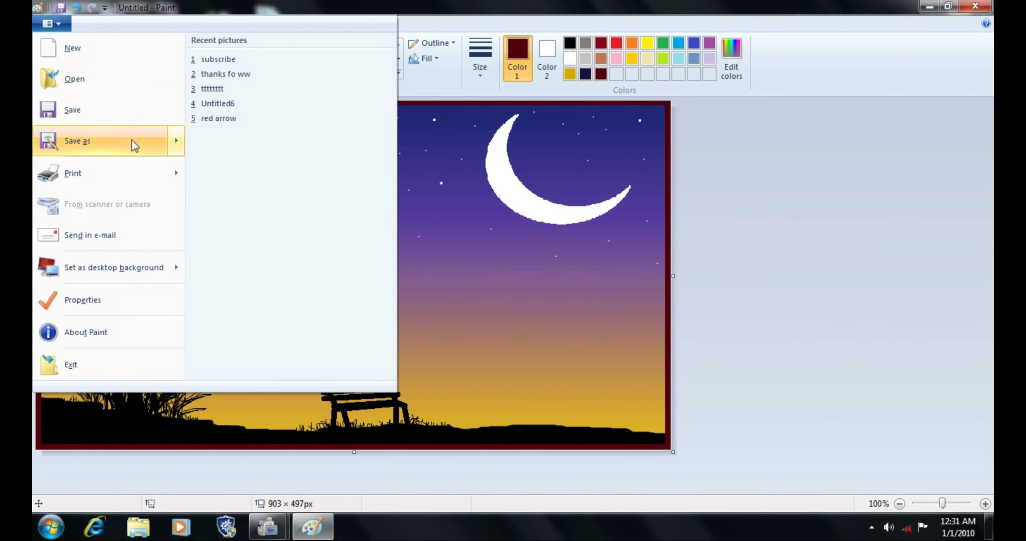
click(84, 141)
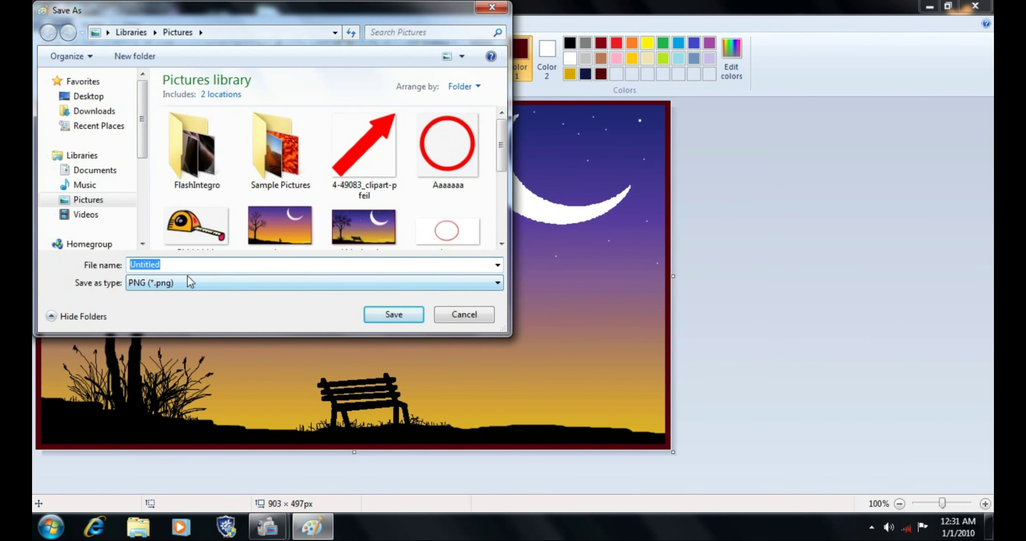
click(188, 279)
click(184, 264)
click(185, 283)
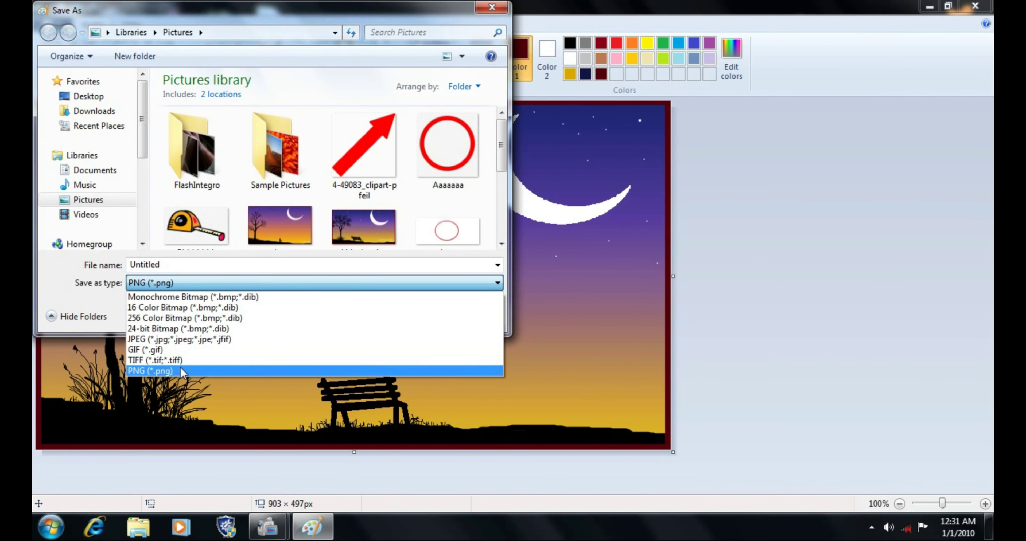
click(187, 339)
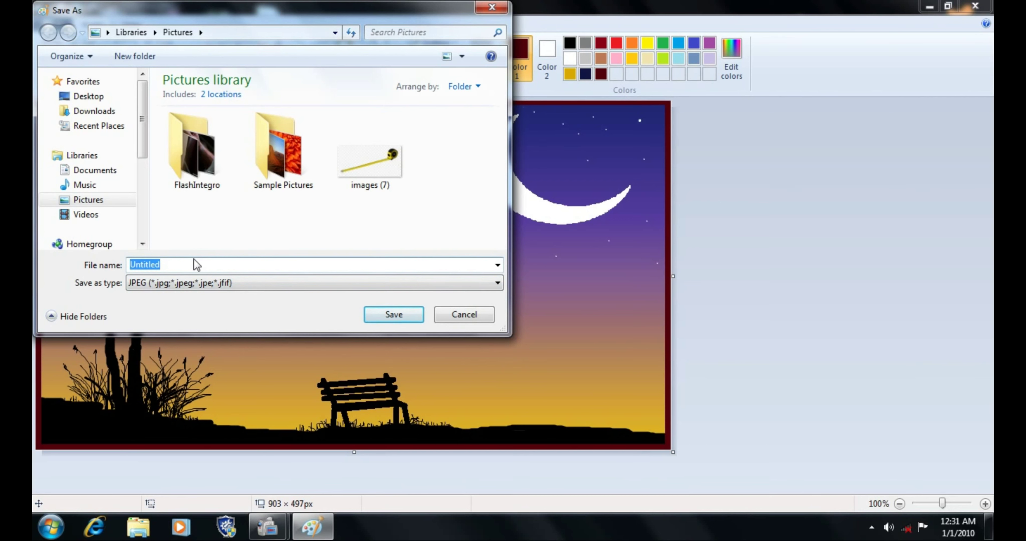
text(kids drawin)
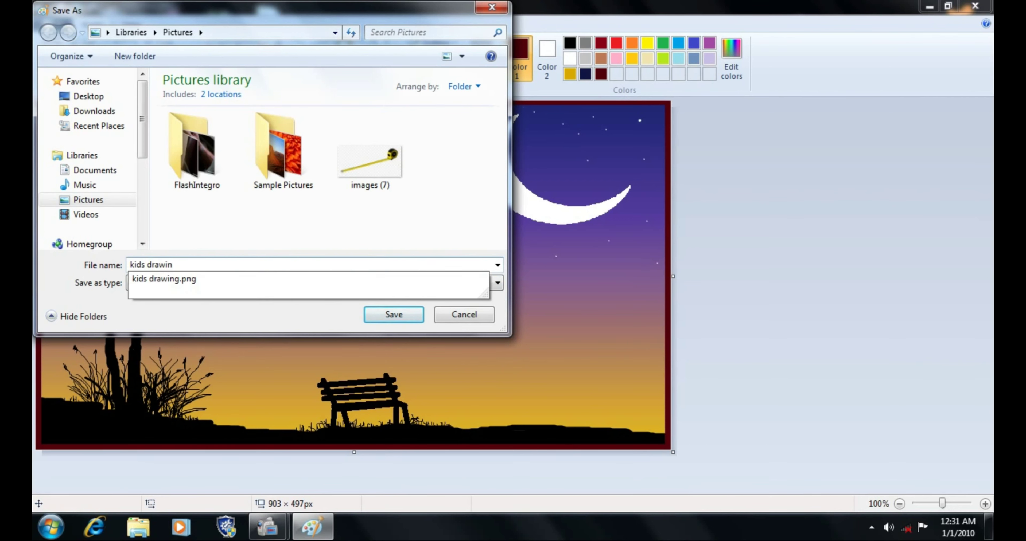
text(g )
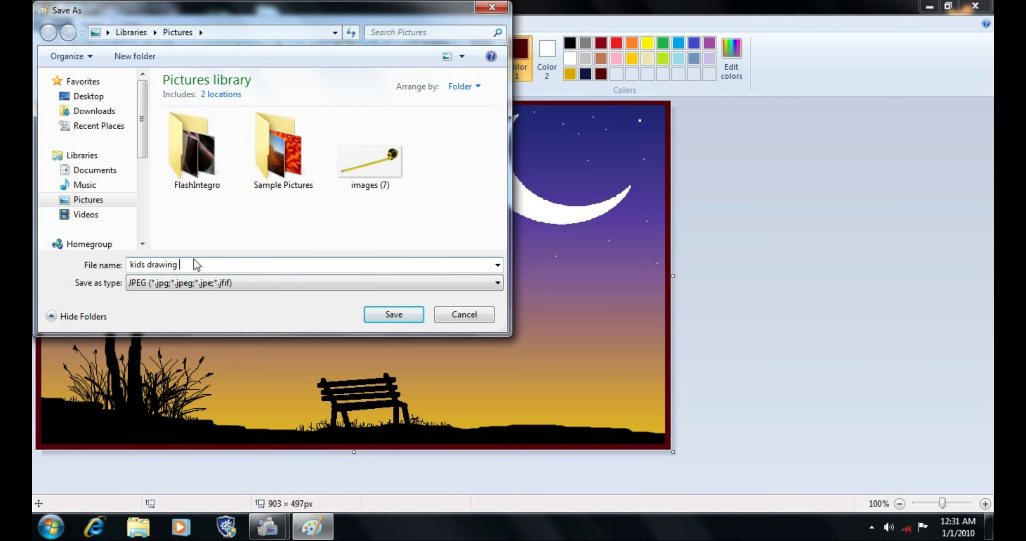
text(&teach)
click(391, 315)
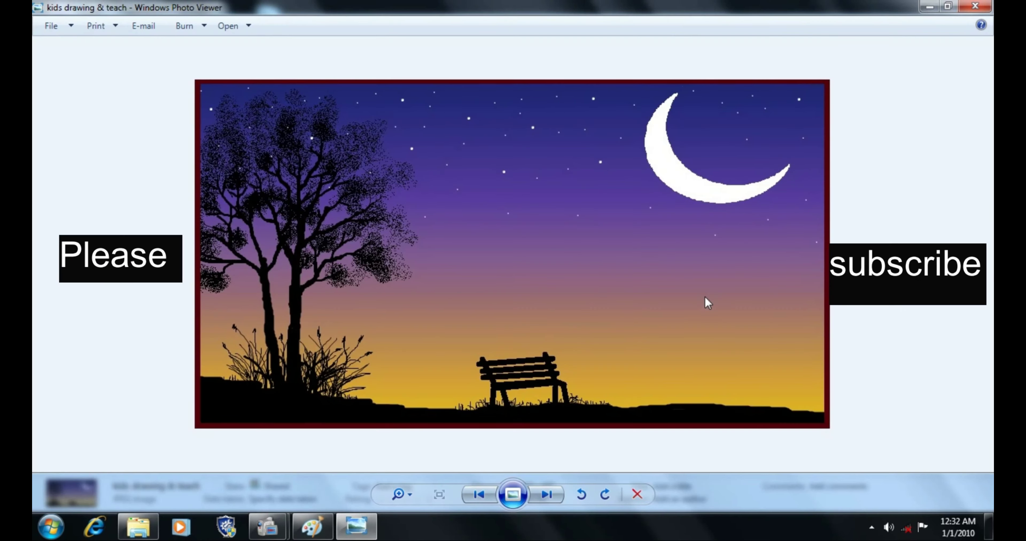